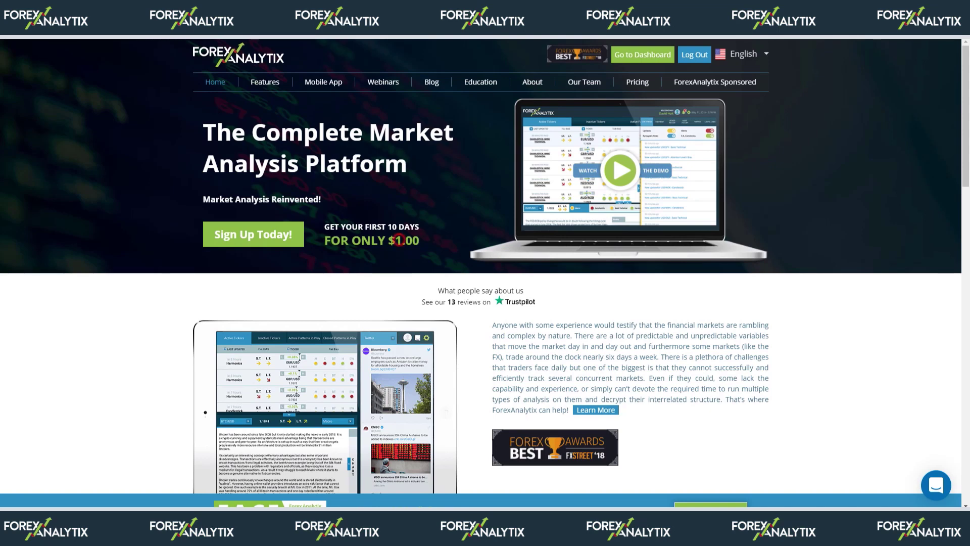
Highlight the $1.00 ten-day trial offer, then go to the Mobile App page.
{"action": "left_click_drag", "start_coordinate": [421, 240], "coordinate": [324, 241]}
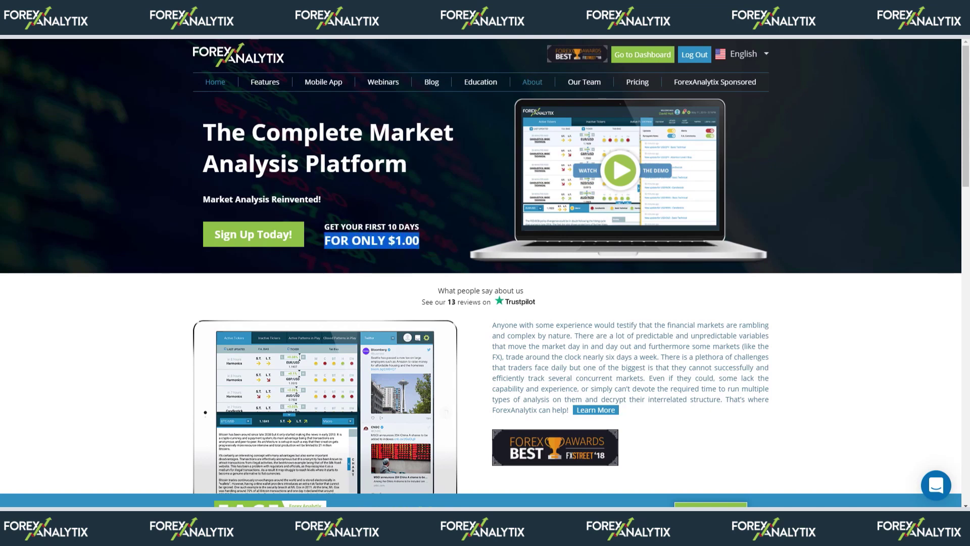
{"action": "left_click", "coordinate": [325, 82]}
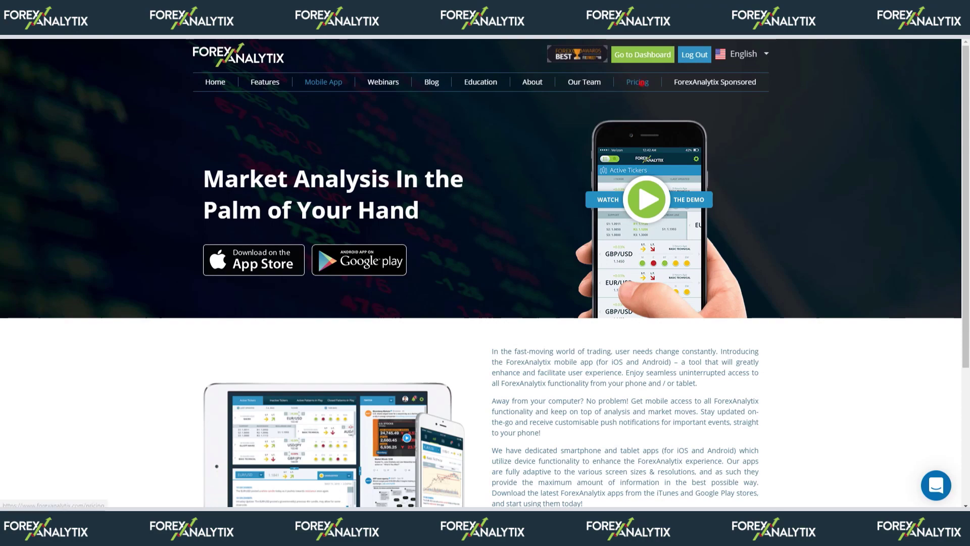
Open Pricing and review the Premium plans at $119 monthly, $104 semi-annual and $89 annual.
{"action": "left_click", "coordinate": [637, 82]}
{"action": "scroll", "coordinate": [485, 273], "scroll_direction": "down", "scroll_amount": 5}
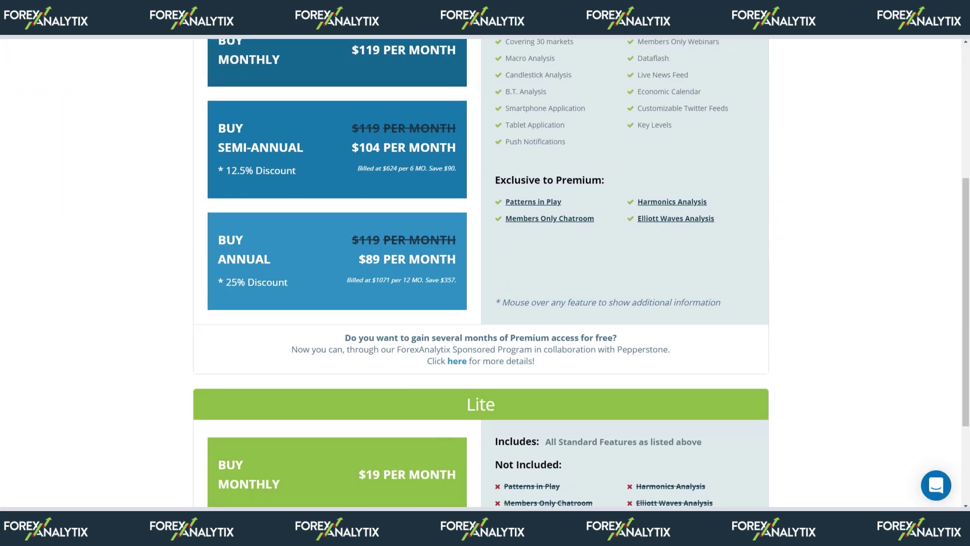
{"action": "scroll", "coordinate": [485, 273], "scroll_direction": "down", "scroll_amount": 3}
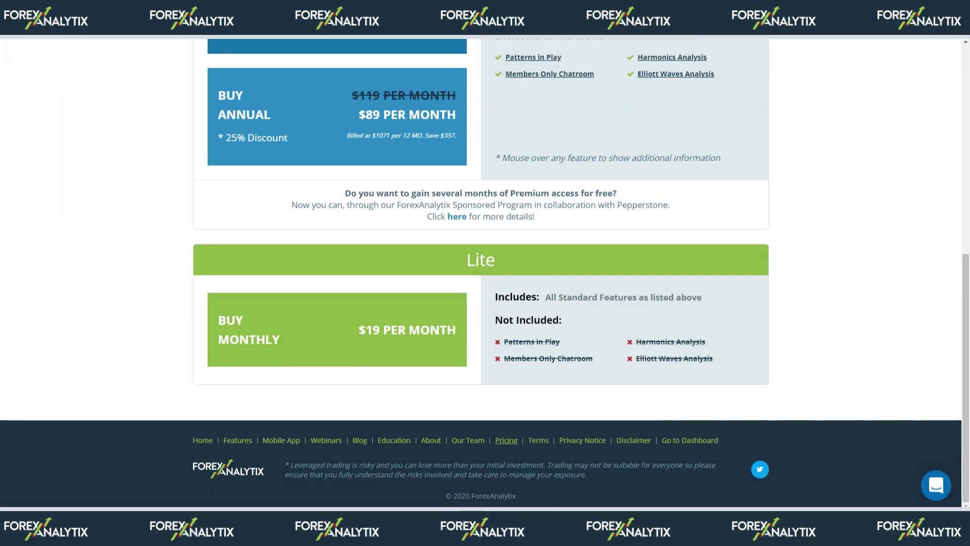
{"action": "scroll", "coordinate": [485, 272], "scroll_direction": "up", "scroll_amount": 1}
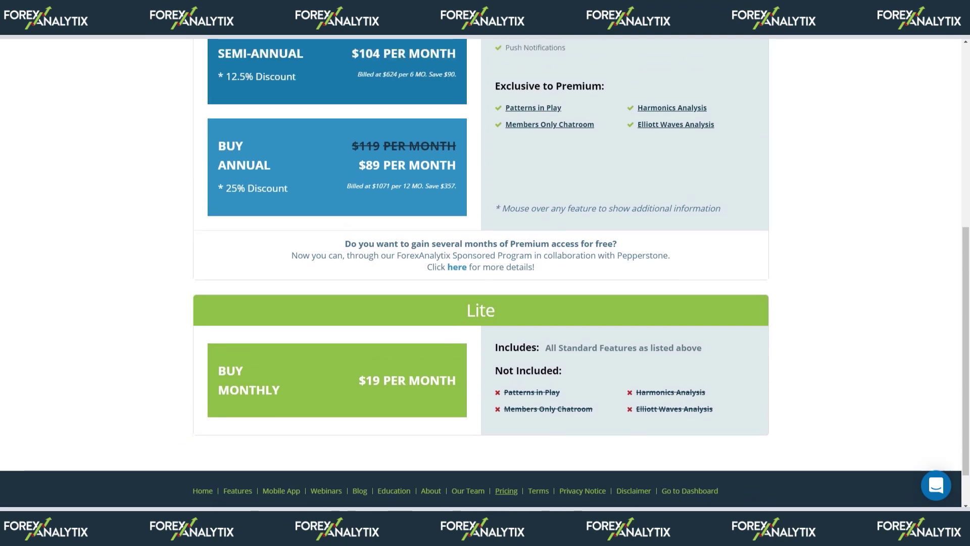
{"action": "scroll", "coordinate": [485, 273], "scroll_direction": "up", "scroll_amount": 4}
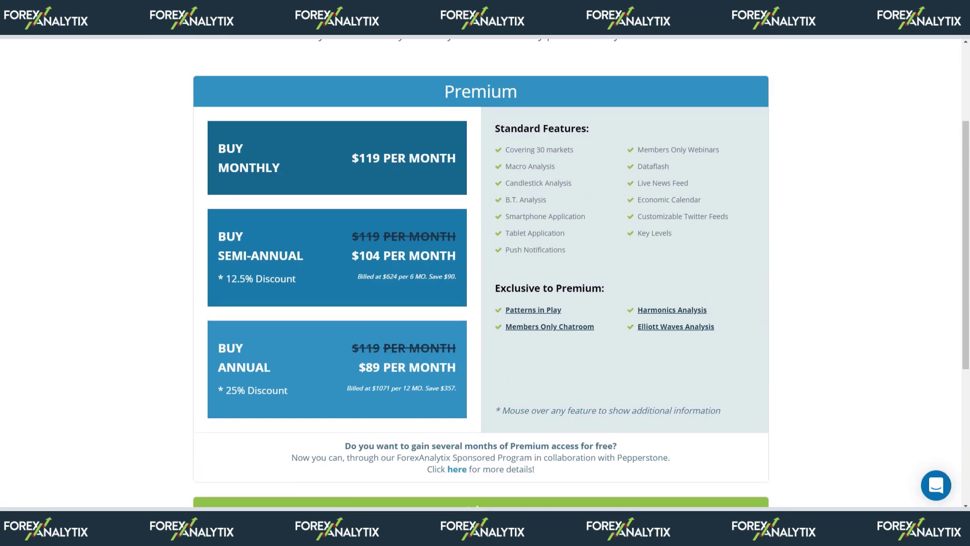
{"action": "scroll", "coordinate": [485, 272], "scroll_direction": "up", "scroll_amount": 1}
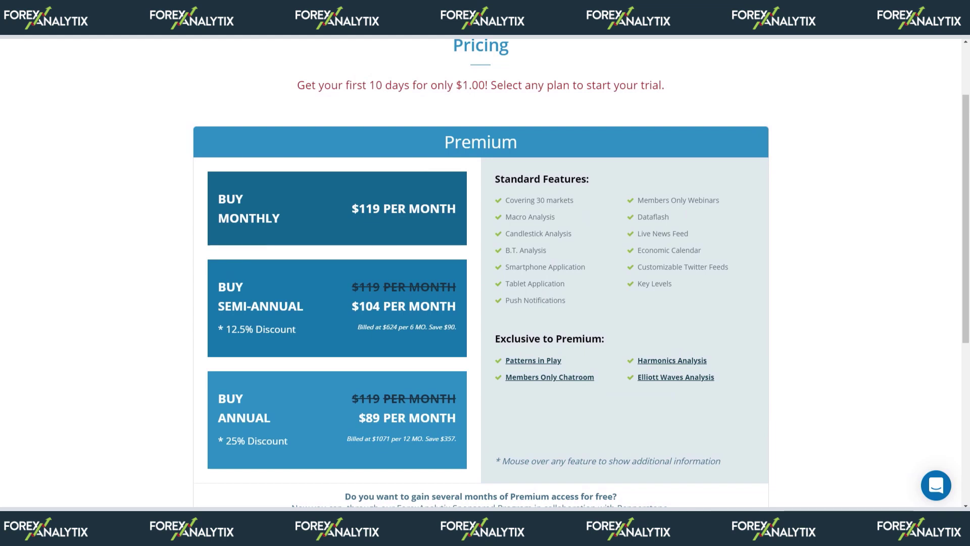
{"action": "scroll", "coordinate": [485, 273], "scroll_direction": "up", "scroll_amount": 2}
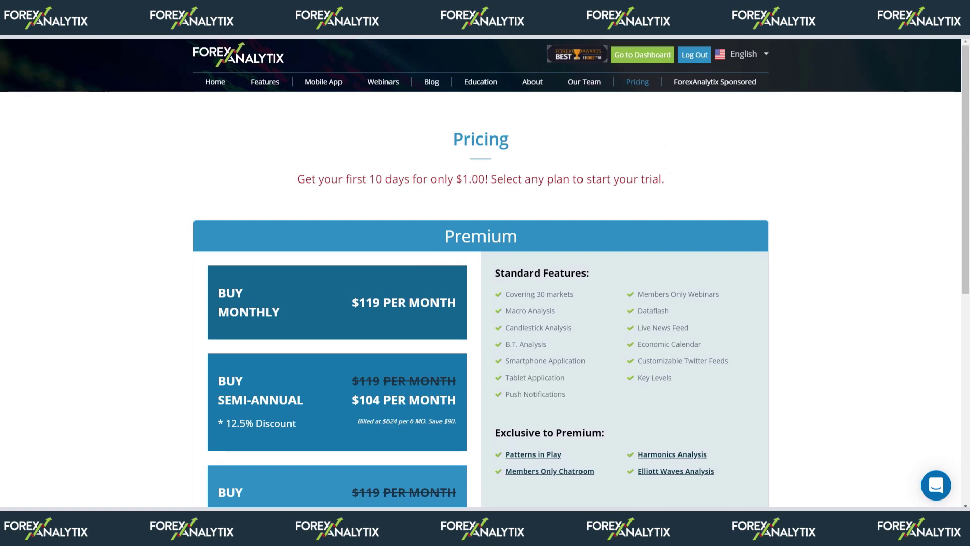
{"action": "scroll", "coordinate": [485, 273], "scroll_direction": "down", "scroll_amount": 2}
{"action": "scroll", "coordinate": [485, 273], "scroll_direction": "up", "scroll_amount": 2}
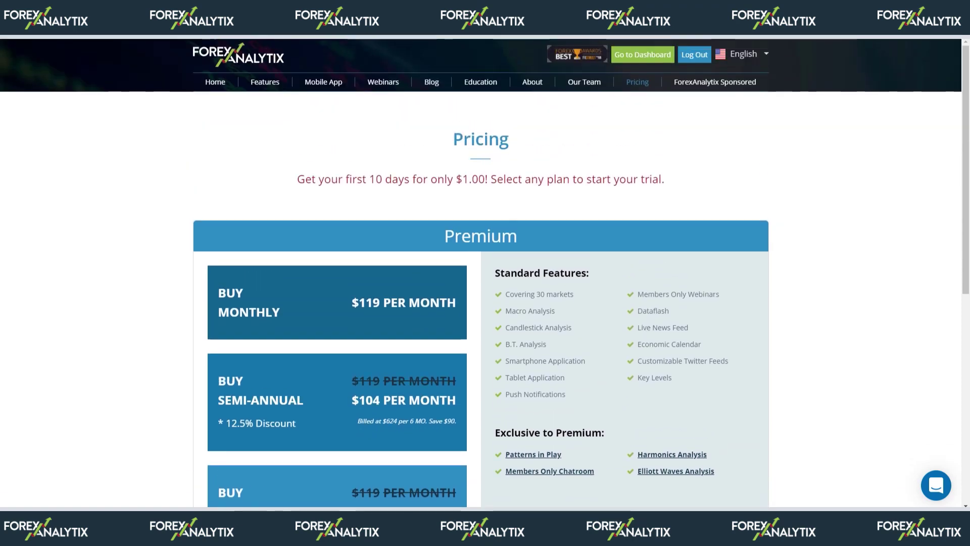
Use the Go to Dashboard button to reach the member dashboard.
{"action": "left_click", "coordinate": [643, 54]}
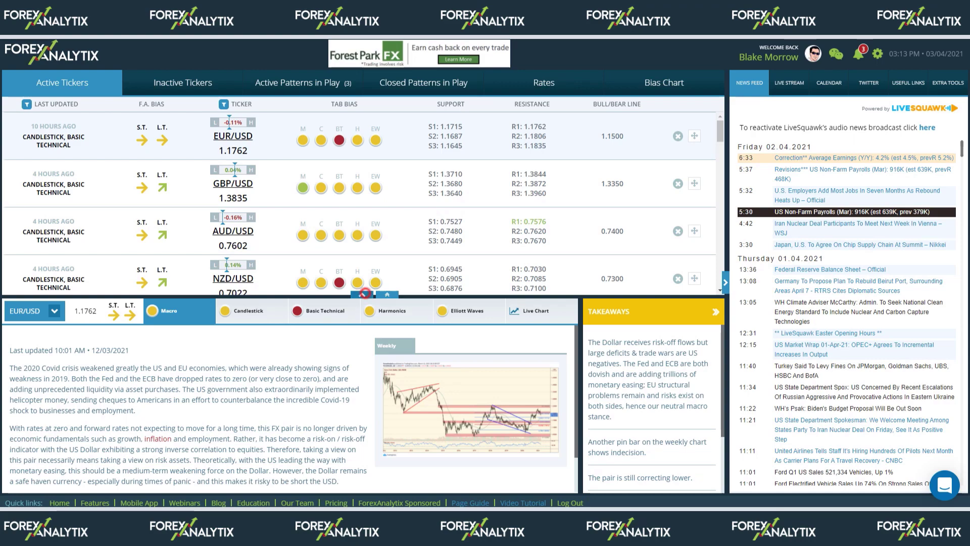
Collapse the EUR/USD analysis panel and news feed, then scroll through the Active Tickers table.
{"action": "left_click", "coordinate": [362, 294]}
{"action": "left_click", "coordinate": [725, 283]}
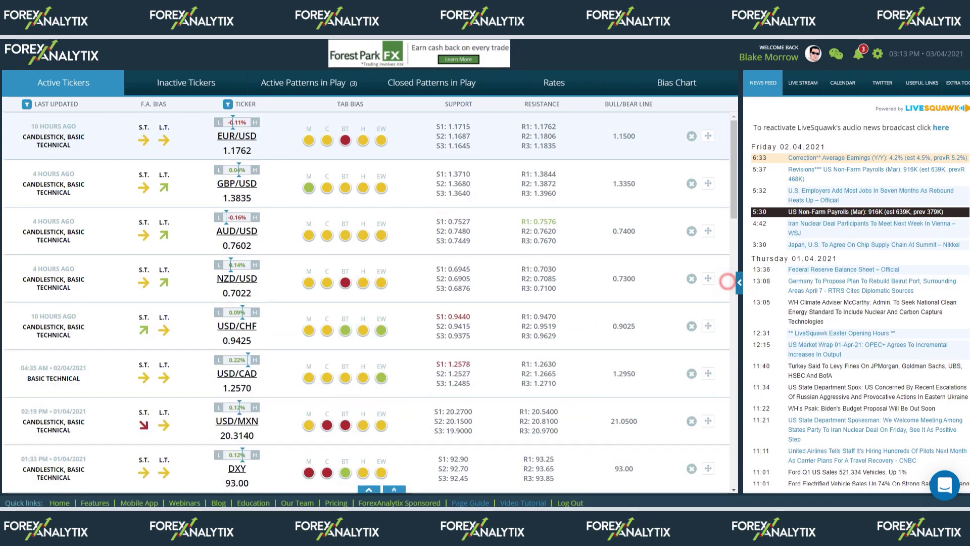
{"action": "scroll", "coordinate": [485, 303], "scroll_direction": "down", "scroll_amount": 12}
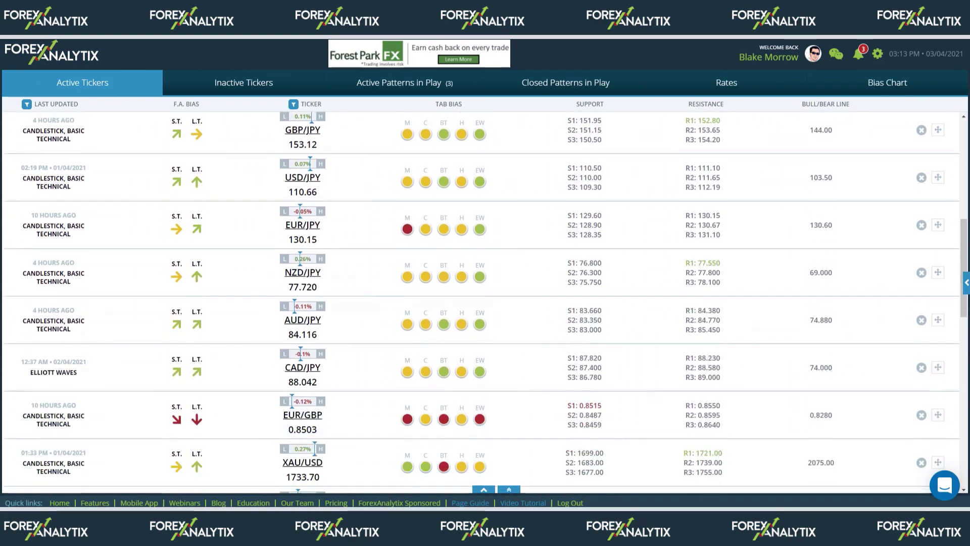
{"action": "scroll", "coordinate": [485, 303], "scroll_direction": "down", "scroll_amount": 5}
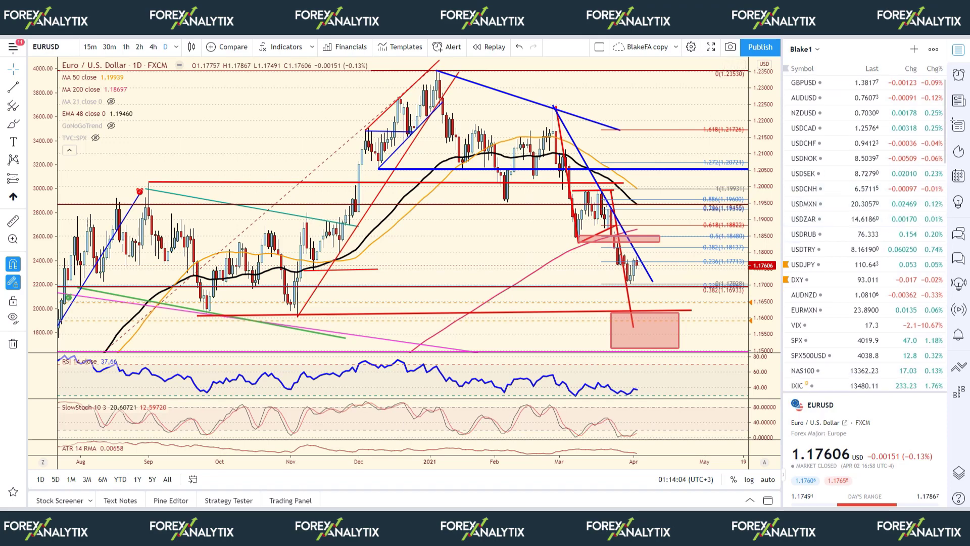
{"action": "scroll", "coordinate": [865, 233], "scroll_direction": "down", "scroll_amount": 10}
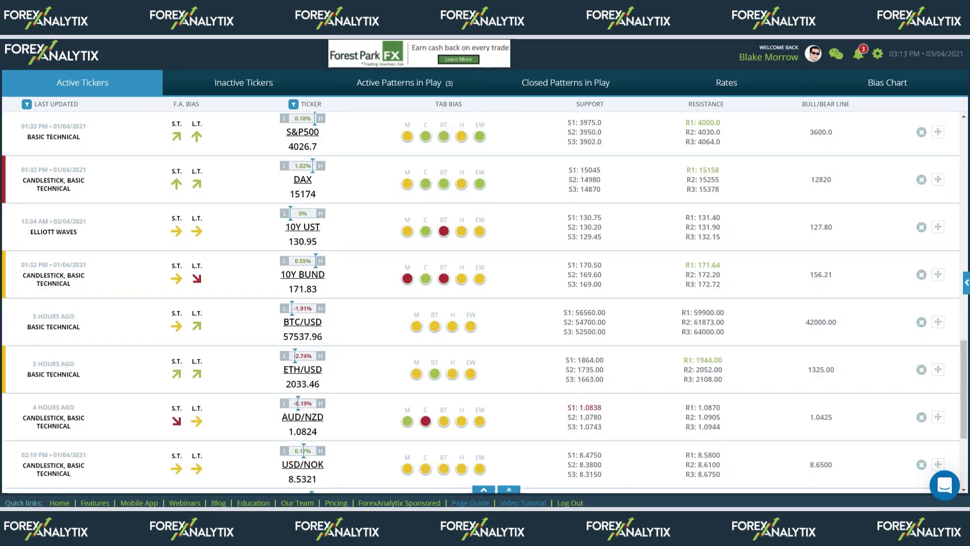
Open the BTC/USD ticker details and highlight the intraday update about ETHUSD and BTCUSD.
{"action": "left_click", "coordinate": [434, 326]}
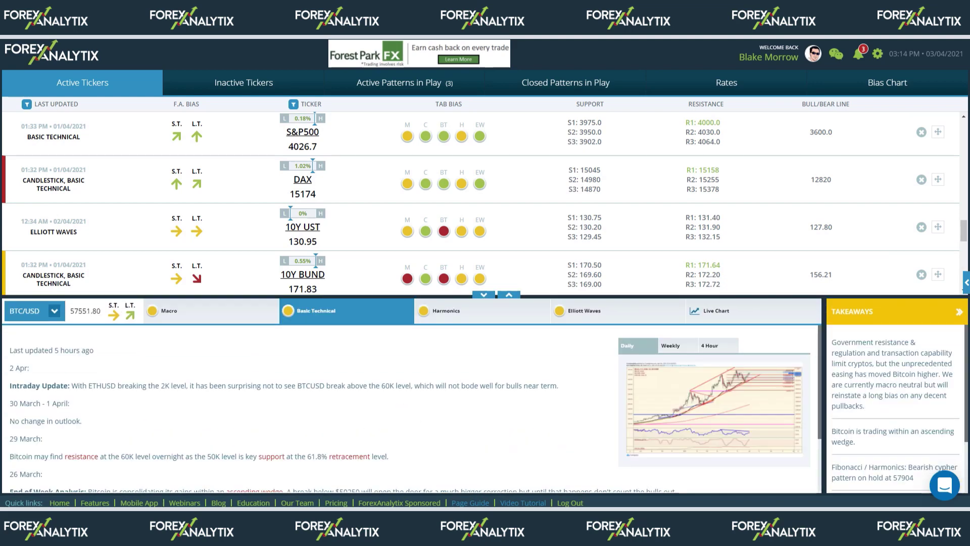
{"action": "left_click_drag", "start_coordinate": [591, 385], "coordinate": [71, 385]}
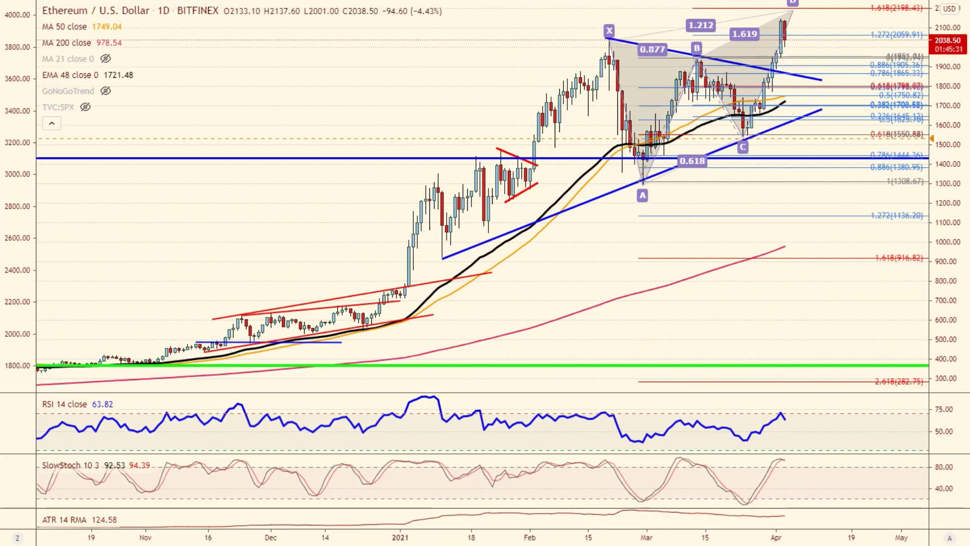
Switch the Ethereum chart to the 60-minute timeframe and reset its price scale.
{"action": "key", "text": "6"}
{"action": "key", "text": "0"}
{"action": "key", "text": "Return"}
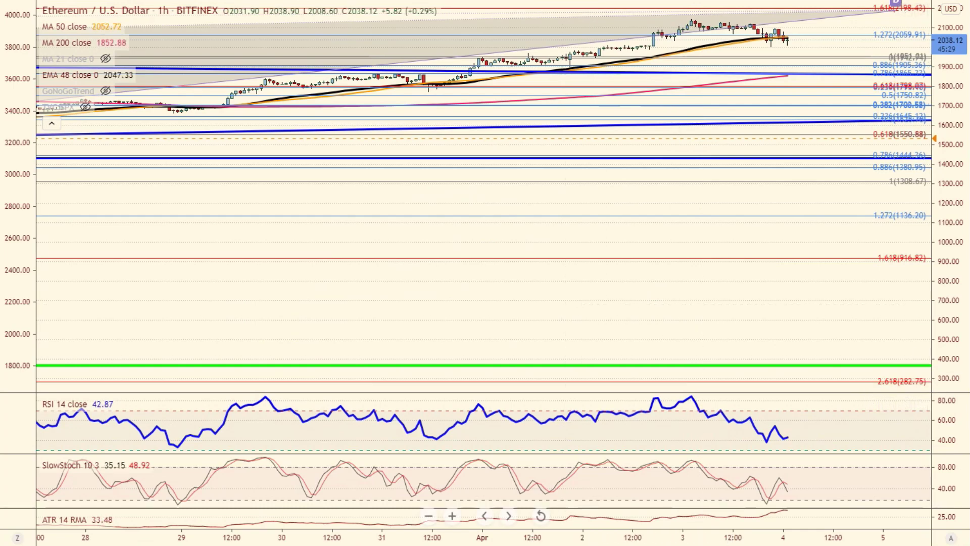
{"action": "left_click", "coordinate": [541, 515]}
{"action": "scroll", "coordinate": [718, 338], "scroll_direction": "down", "scroll_amount": 5}
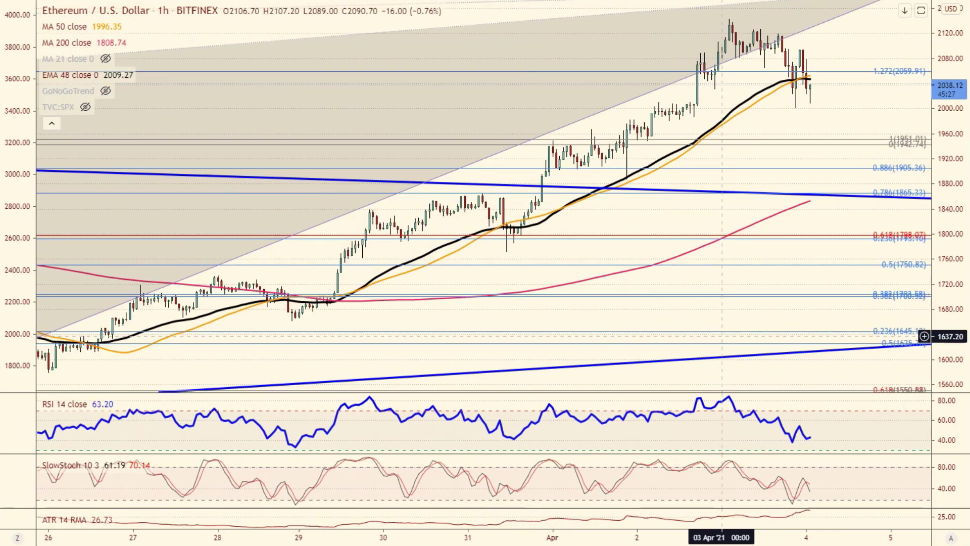
{"action": "scroll", "coordinate": [717, 338], "scroll_direction": "down", "scroll_amount": 3}
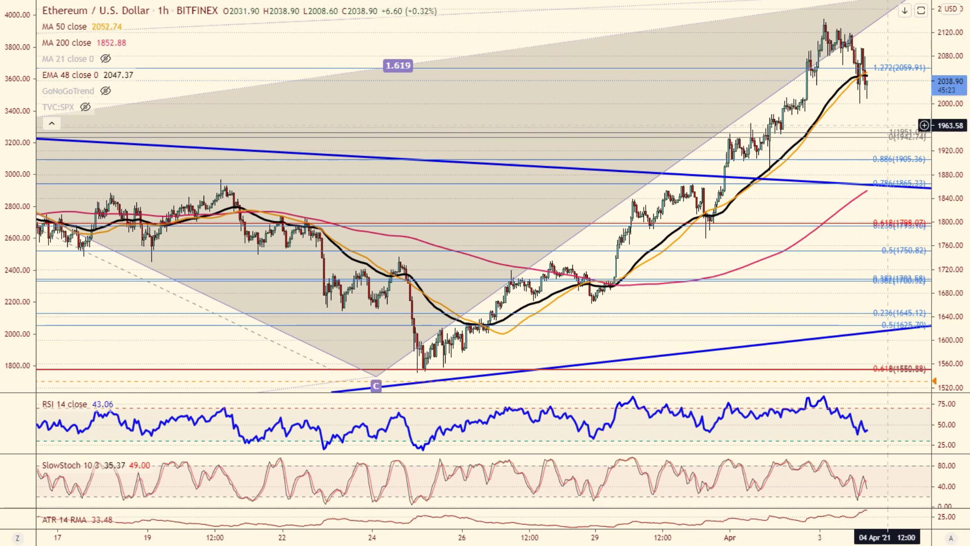
Change the chart to Bitcoin/USD on the 1D daily timeframe.
{"action": "key", "text": "ctrl+Tab"}
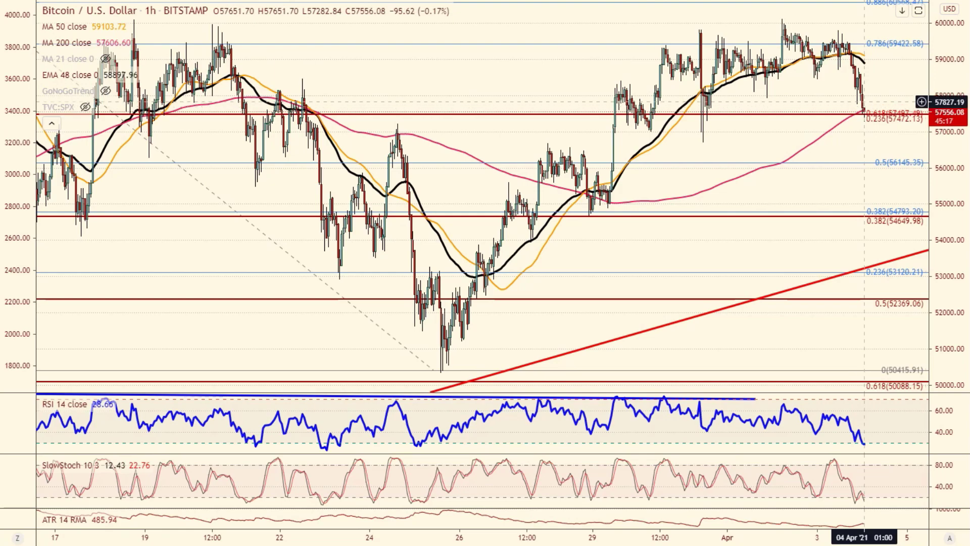
{"action": "type", "text": "1D"}
{"action": "key", "text": "Return"}
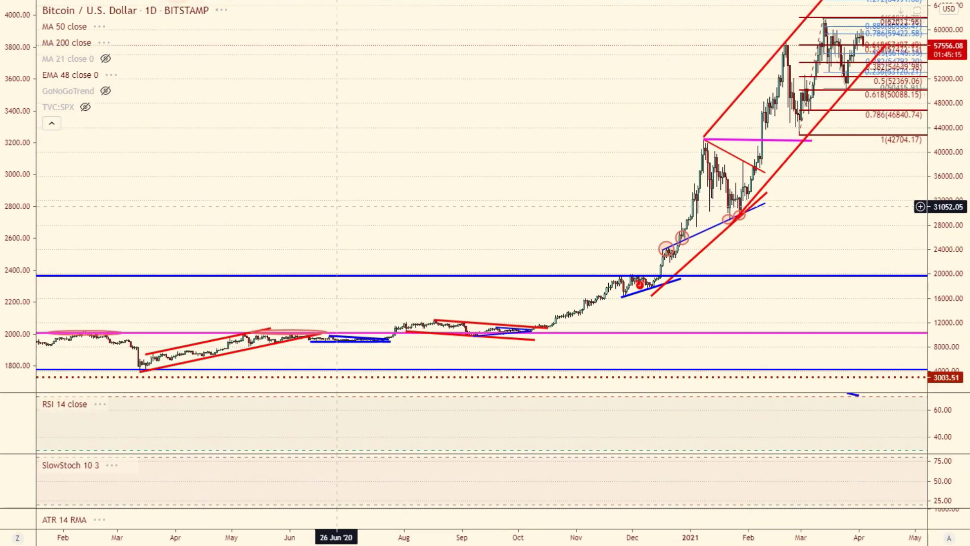
{"action": "scroll", "coordinate": [897, 231], "scroll_direction": "up", "scroll_amount": 2}
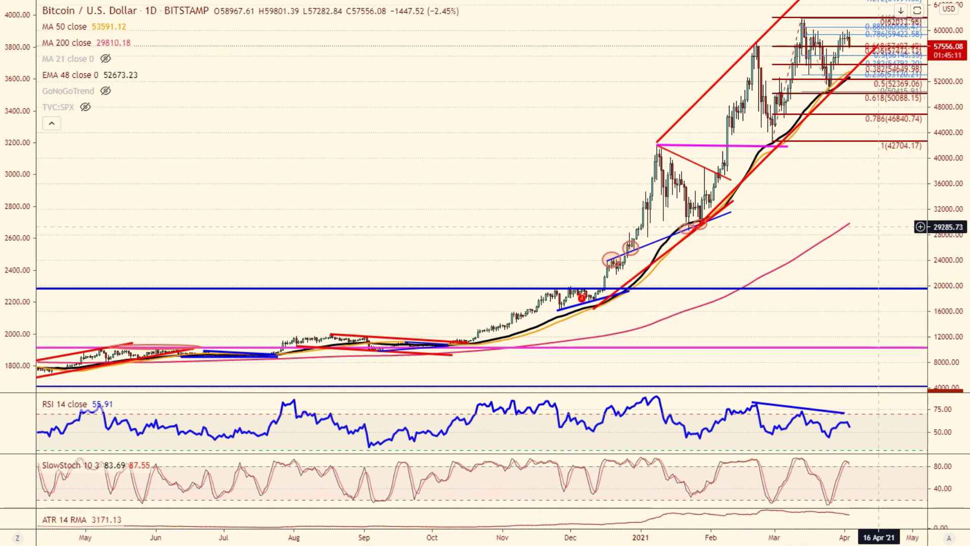
{"action": "scroll", "coordinate": [847, 195], "scroll_direction": "up", "scroll_amount": 2}
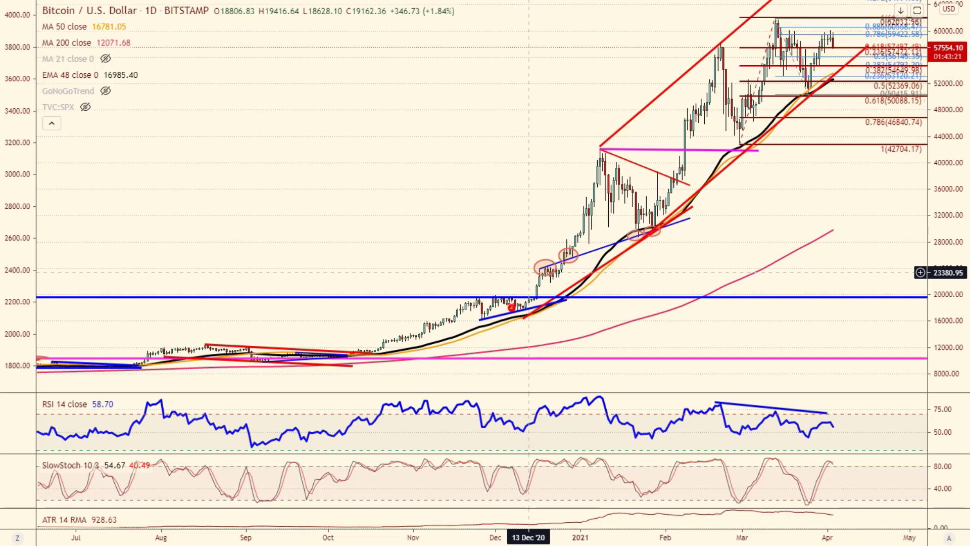
Draw a red rectangle zone beside the latest candles and move it onto the 0.618 Fibonacci level.
{"action": "scroll", "coordinate": [770, 174], "scroll_direction": "right", "scroll_amount": 3}
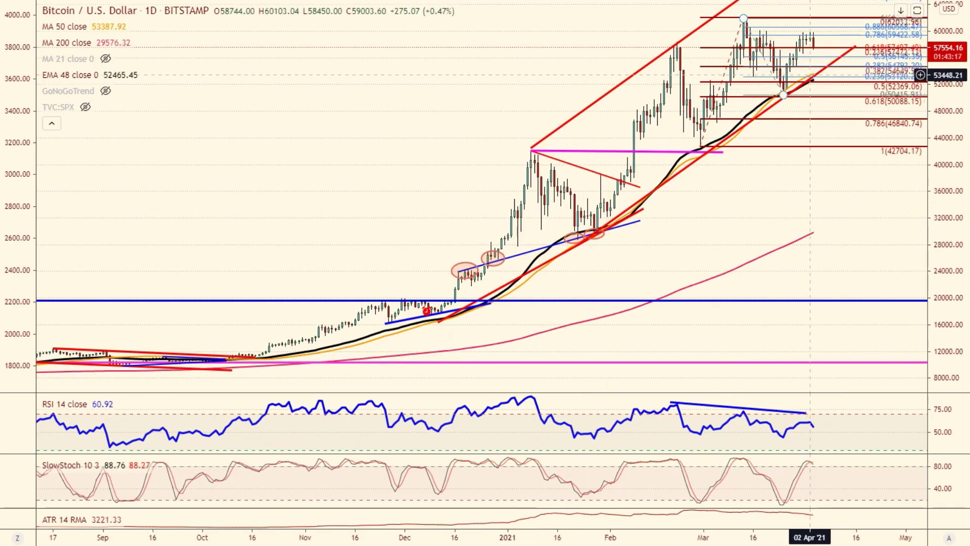
{"action": "scroll", "coordinate": [810, 74], "scroll_direction": "up", "scroll_amount": 2}
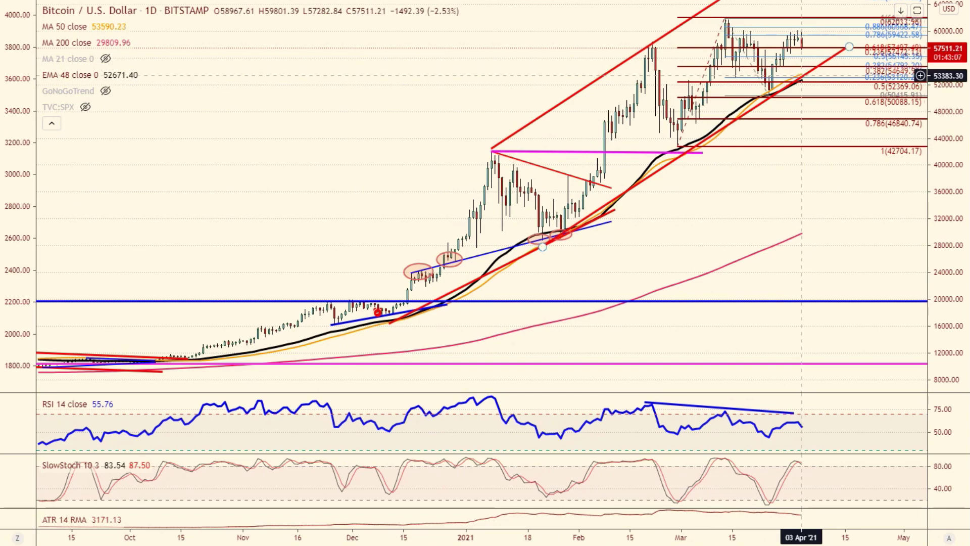
{"action": "scroll", "coordinate": [797, 209], "scroll_direction": "up", "scroll_amount": 2}
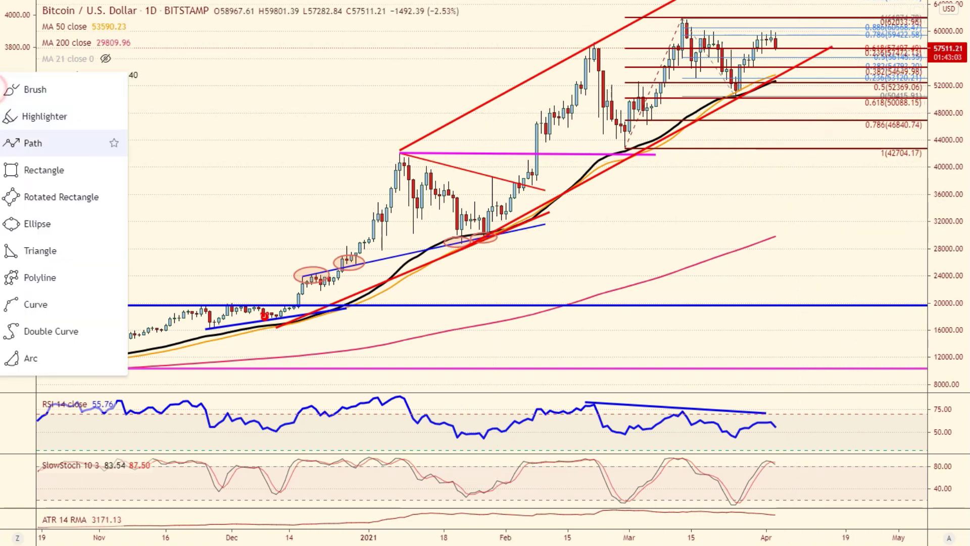
{"action": "left_click", "coordinate": [53, 162]}
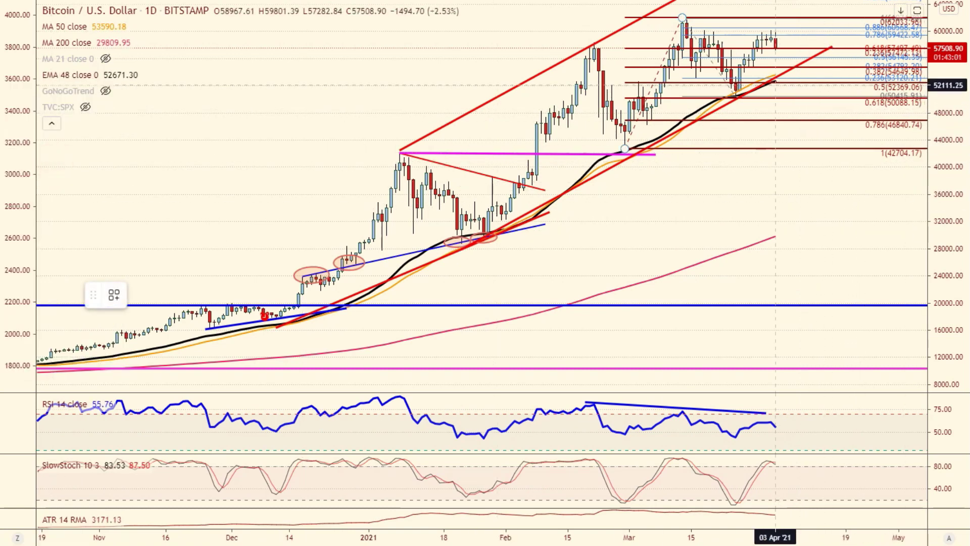
{"action": "left_click_drag", "start_coordinate": [771, 42], "coordinate": [801, 85]}
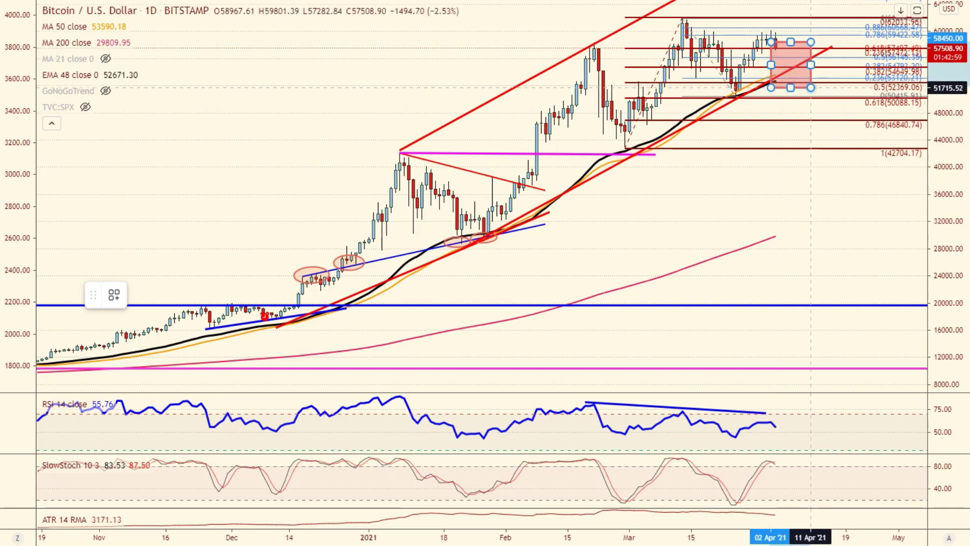
{"action": "key", "text": "Delete"}
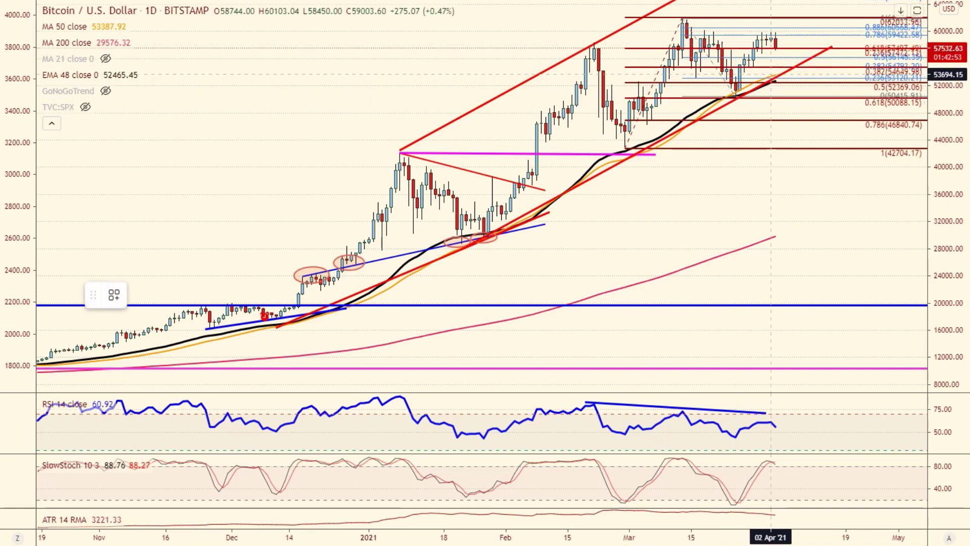
{"action": "mouse_move", "coordinate": [770, 73]}
{"action": "left_mouse_down"}
{"action": "mouse_move", "coordinate": [784, 89]}
{"action": "mouse_move", "coordinate": [842, 91]}
{"action": "left_mouse_up"}
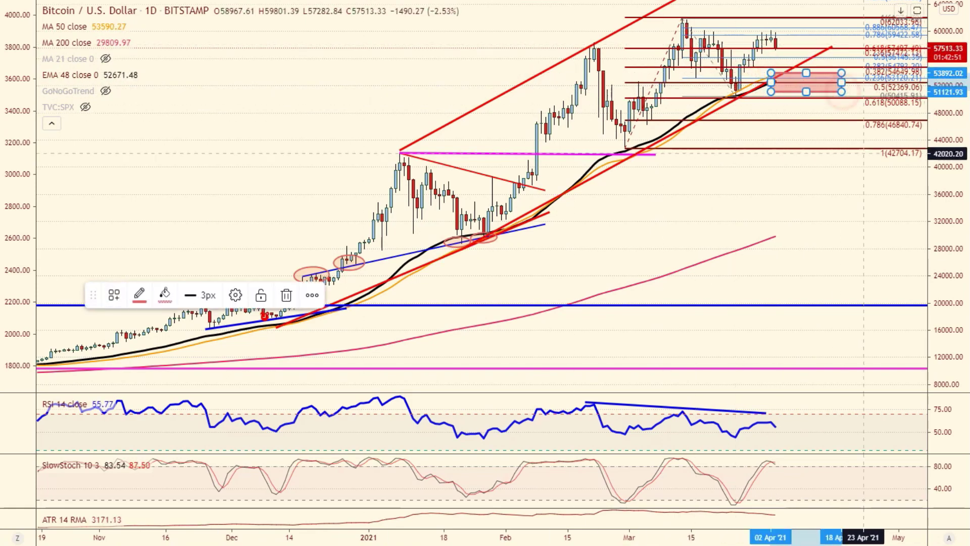
{"action": "left_click_drag", "start_coordinate": [774, 193], "coordinate": [805, 194]}
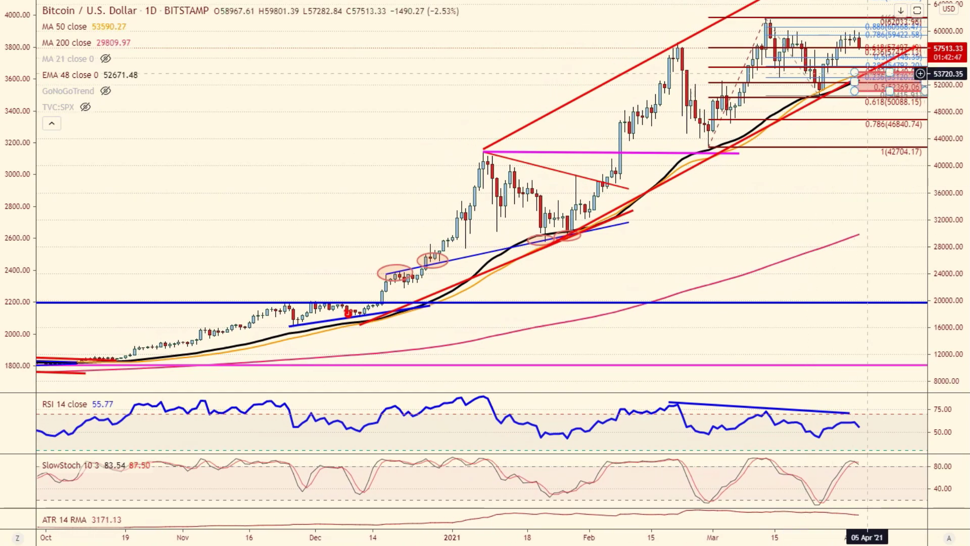
{"action": "left_click_drag", "start_coordinate": [873, 72], "coordinate": [871, 93]}
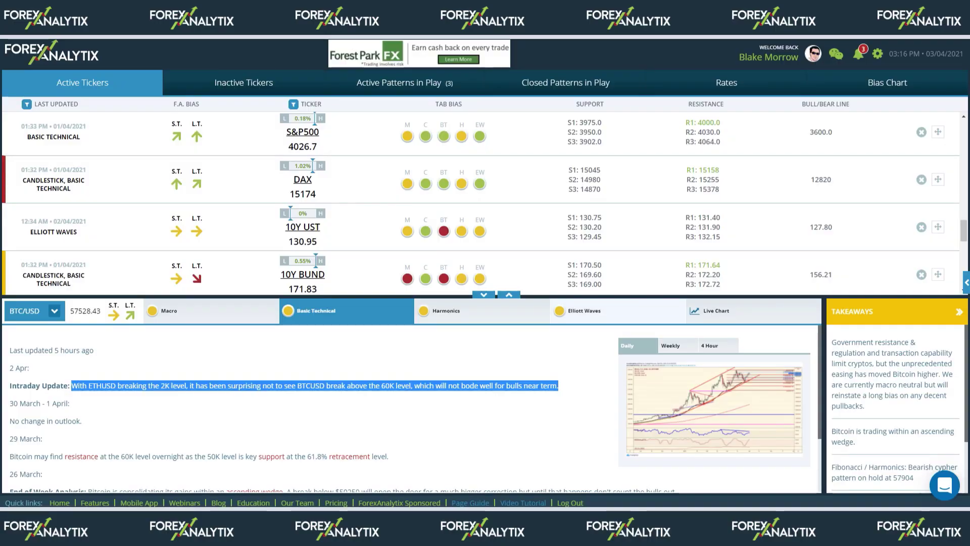
Highlight the S&P500 bull/bear line value 3600.0.
{"action": "double_click", "coordinate": [821, 132]}
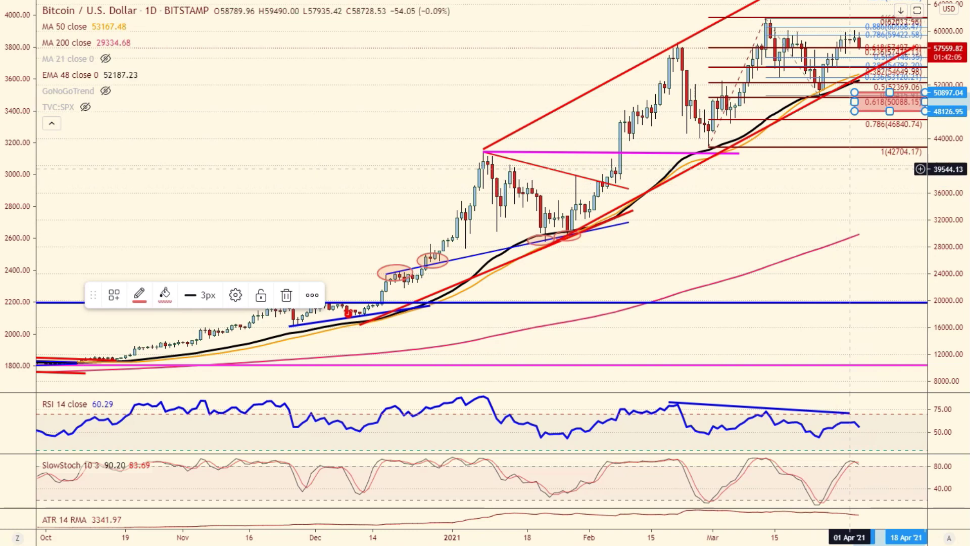
Select the trend line on the RSI pane, then switch the chart to the S&P 500.
{"action": "right_click", "coordinate": [863, 176]}
{"action": "left_click", "coordinate": [792, 190]}
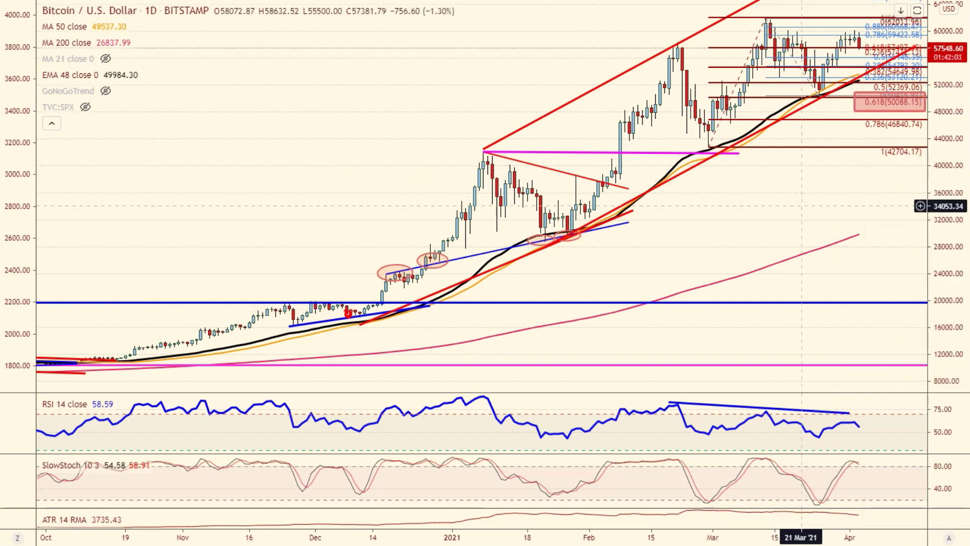
{"action": "left_click", "coordinate": [845, 416]}
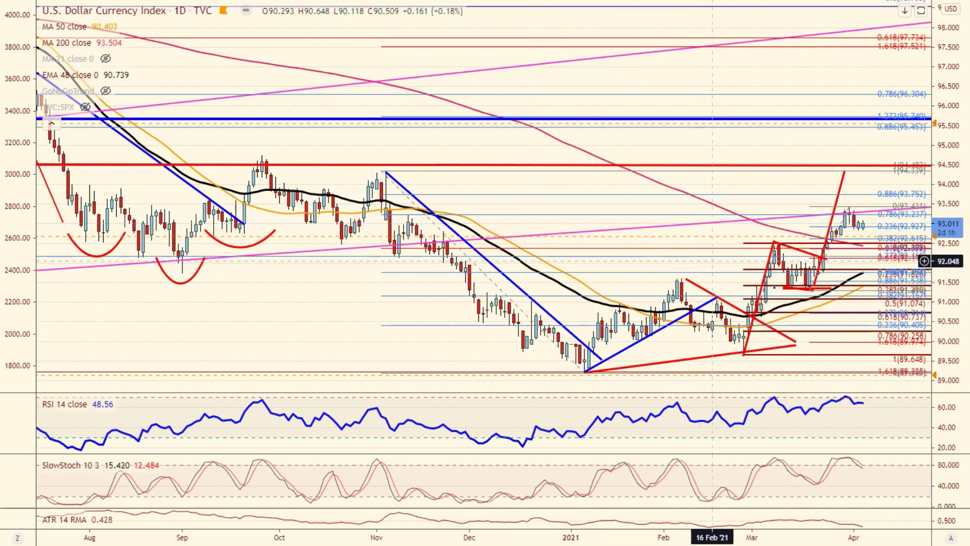
{"action": "key", "text": "space"}
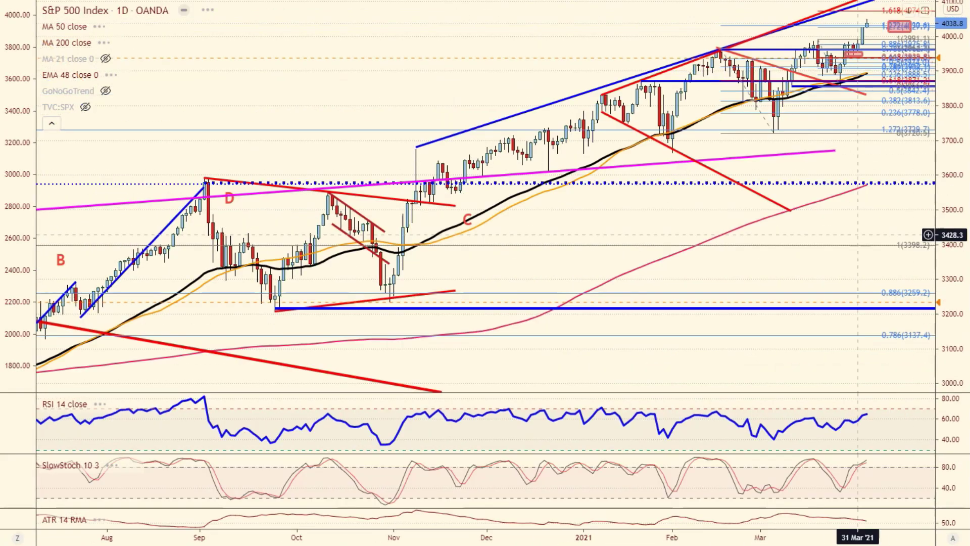
Stretch the red target box out to 22 April, then switch to the U.S. Dollar Currency Index.
{"action": "scroll", "coordinate": [893, 32], "scroll_direction": "up", "scroll_amount": 3}
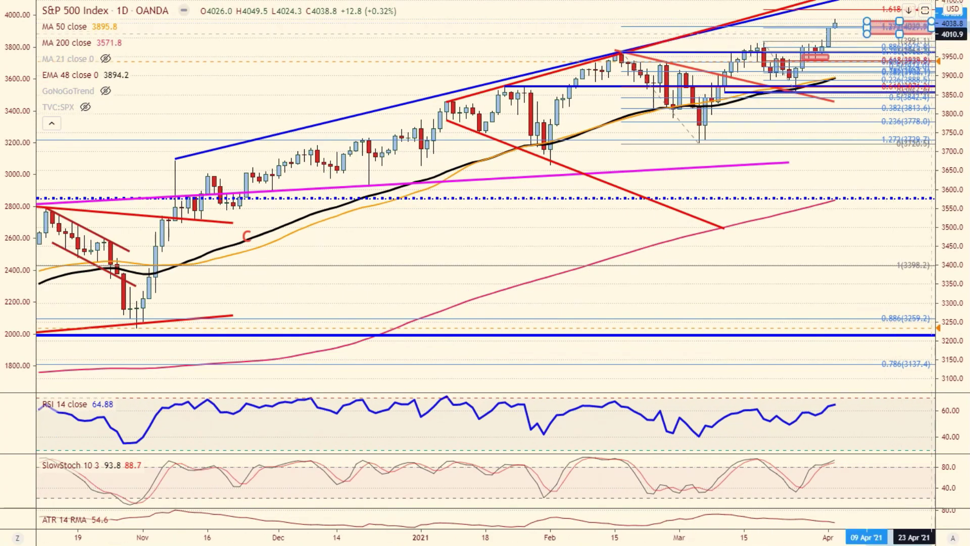
{"action": "left_click", "coordinate": [925, 33]}
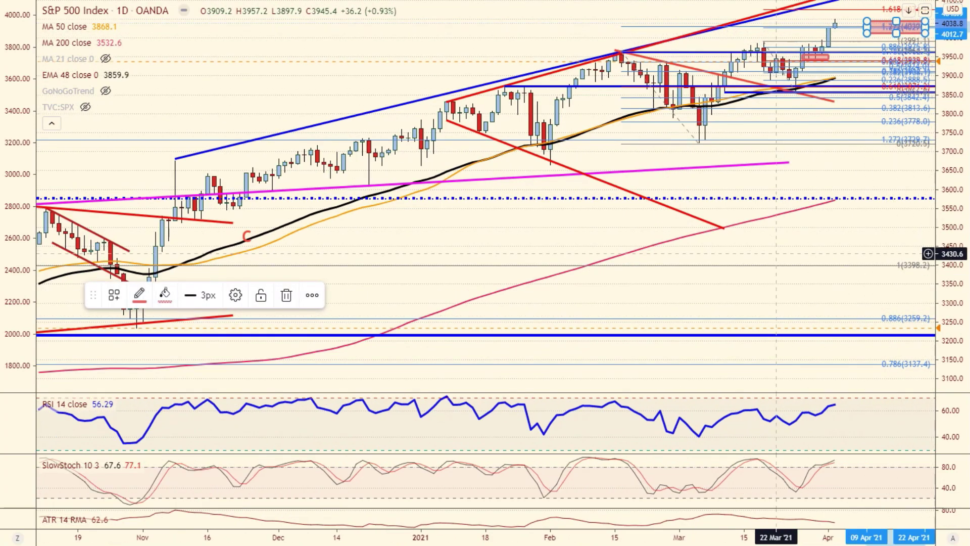
{"action": "right_click", "coordinate": [791, 240]}
{"action": "left_click", "coordinate": [756, 239]}
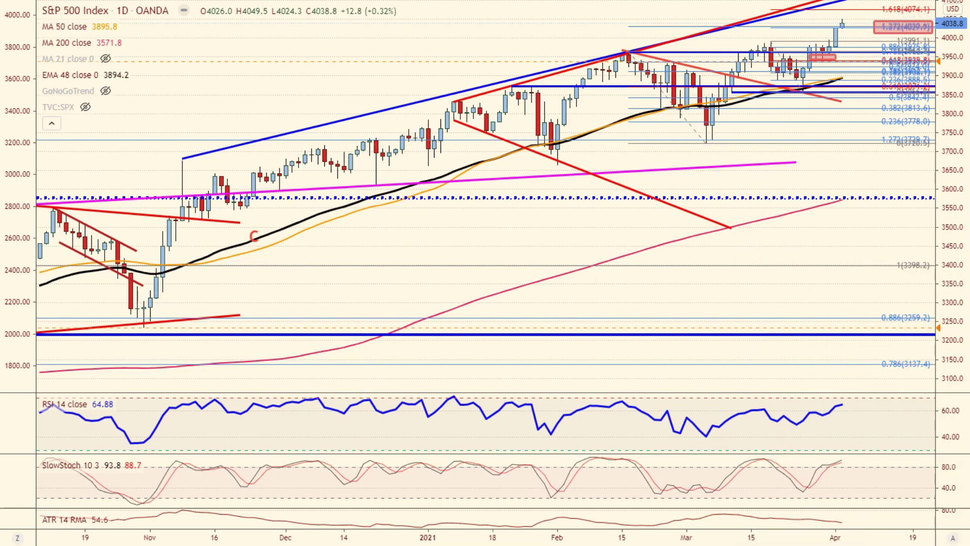
{"action": "key", "text": "Down"}
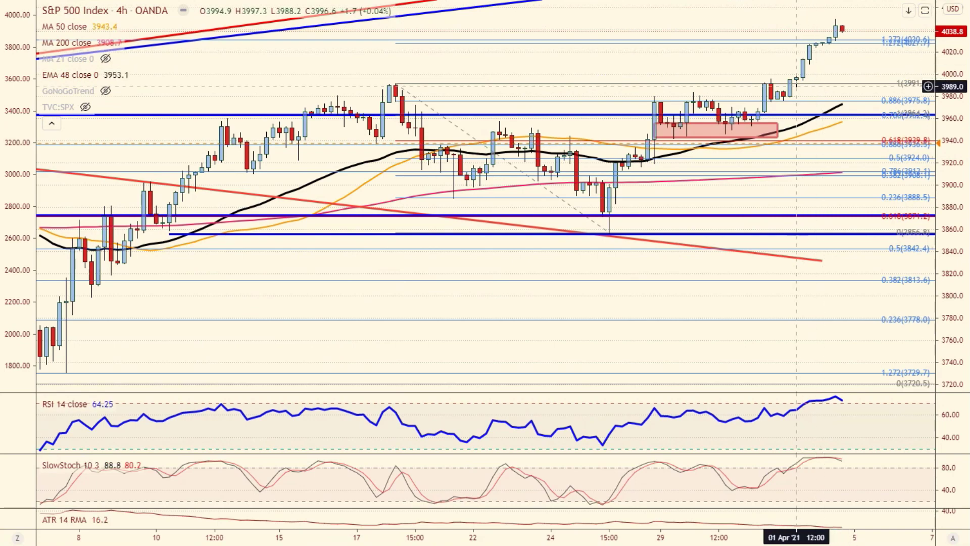
Zoom out on the S&P 500 4-hour chart to review it.
{"action": "scroll", "coordinate": [768, 243], "scroll_direction": "down", "scroll_amount": 3}
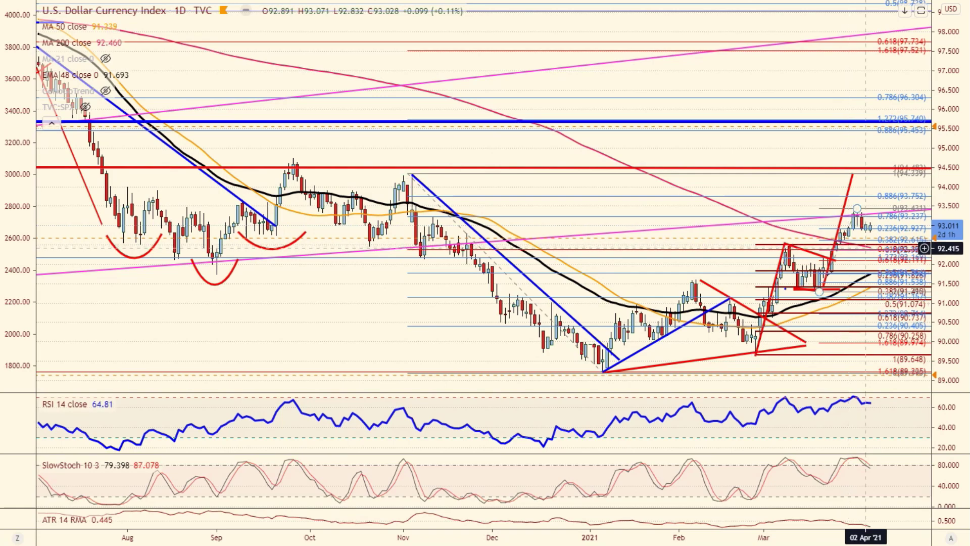
Zoom out on the US Dollar Index chart and switch it to 1-week candles.
{"action": "scroll", "coordinate": [870, 247], "scroll_direction": "down", "scroll_amount": 3}
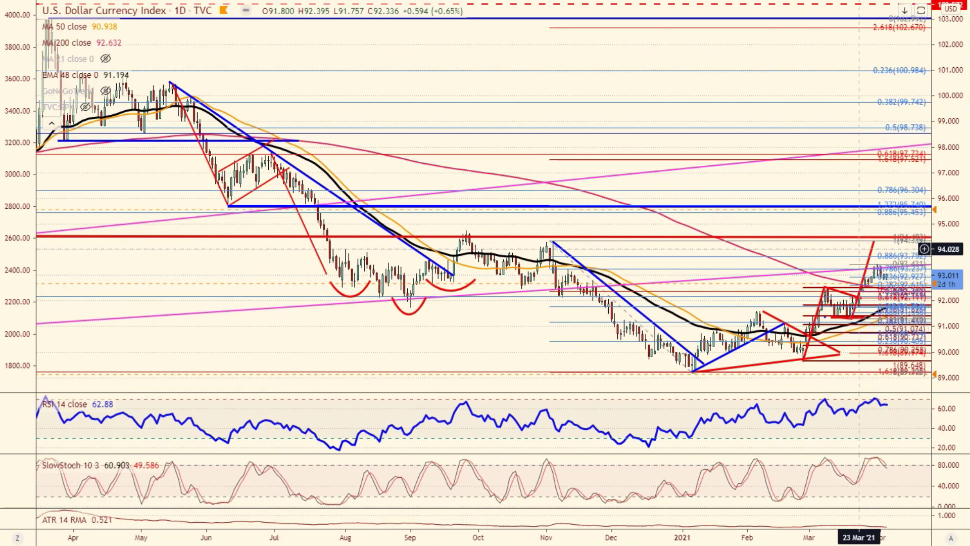
{"action": "scroll", "coordinate": [924, 247], "scroll_direction": "up", "scroll_amount": 3}
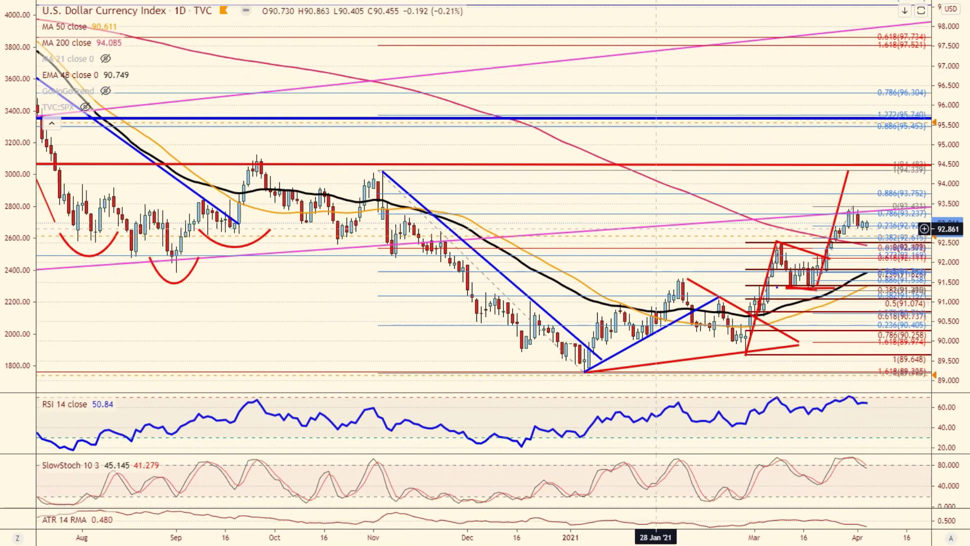
{"action": "scroll", "coordinate": [631, 248], "scroll_direction": "down", "scroll_amount": 3}
{"action": "scroll", "coordinate": [633, 250], "scroll_direction": "down", "scroll_amount": 3}
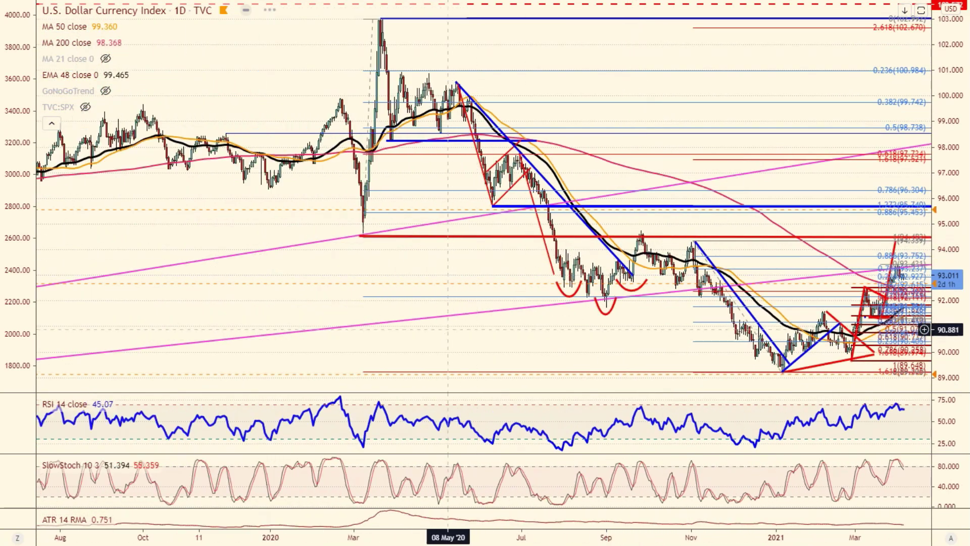
{"action": "scroll", "coordinate": [384, 329], "scroll_direction": "down", "scroll_amount": 3}
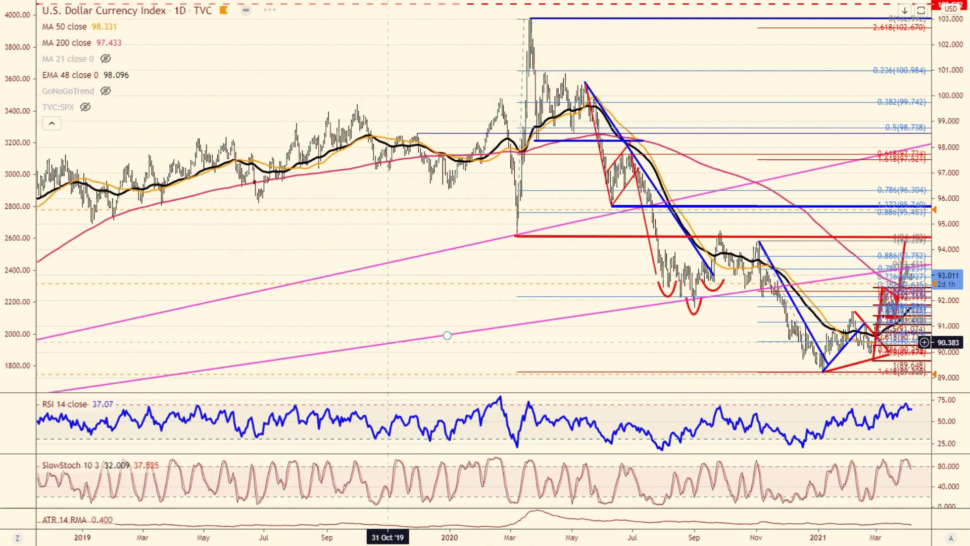
{"action": "scroll", "coordinate": [429, 349], "scroll_direction": "down", "scroll_amount": 3}
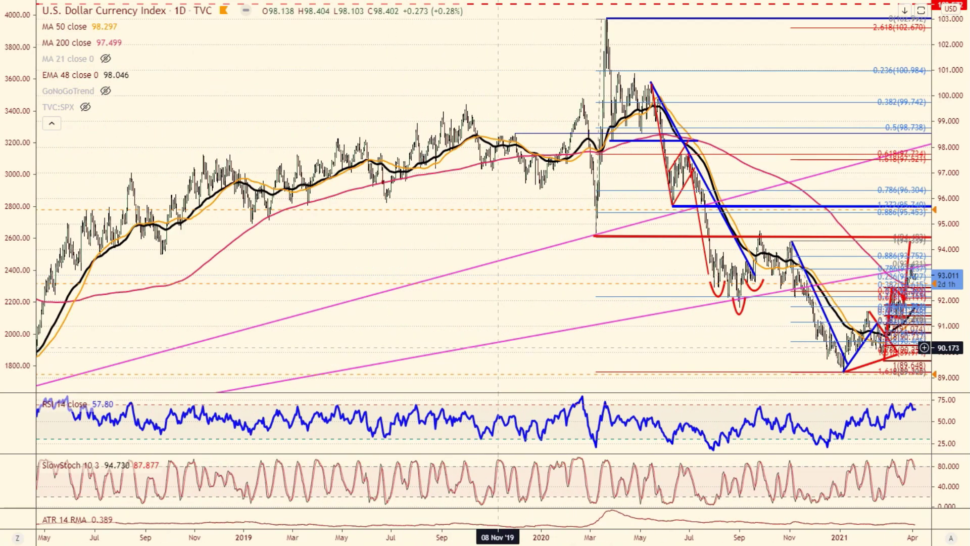
{"action": "left_click", "coordinate": [180, 10]}
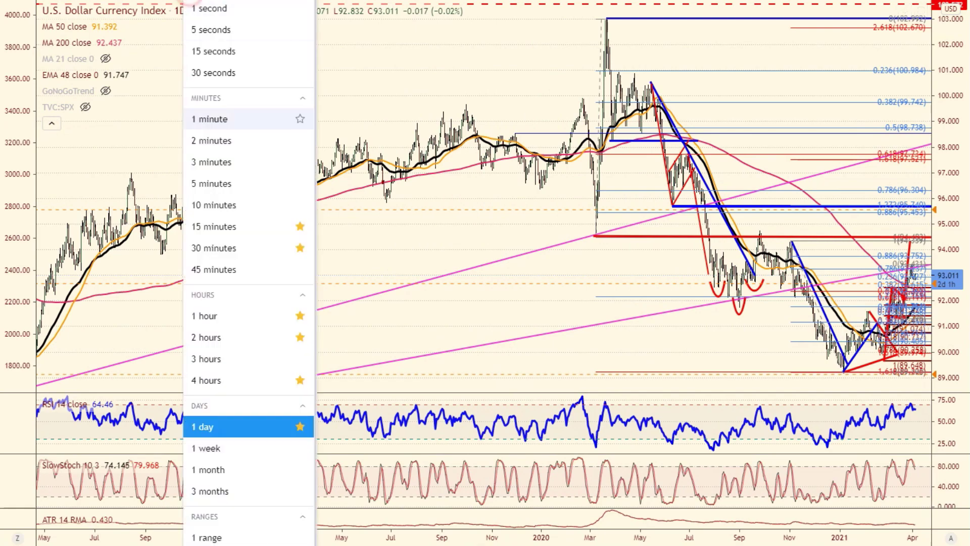
{"action": "left_click", "coordinate": [222, 449]}
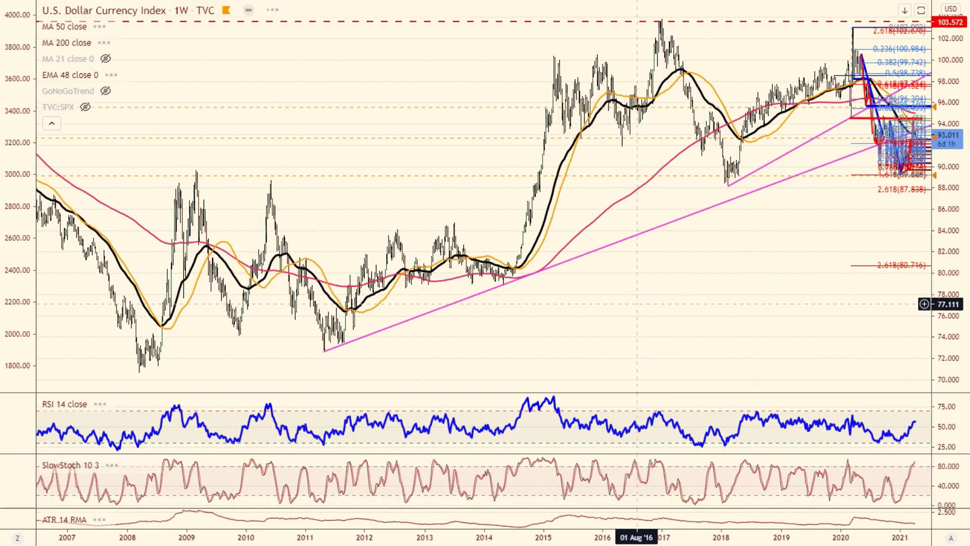
{"action": "scroll", "coordinate": [652, 303], "scroll_direction": "up", "scroll_amount": 3}
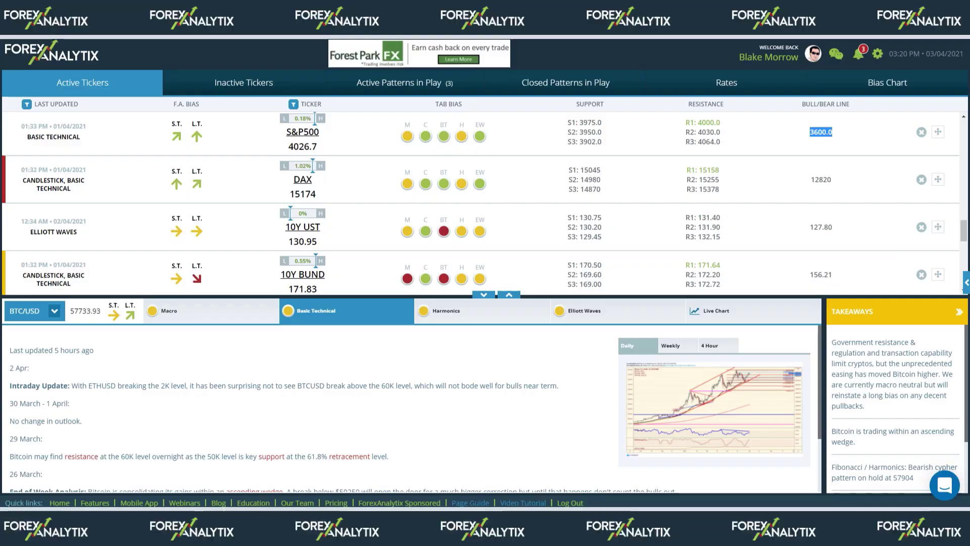
Collapse the BTC/USD panel, show the news feed, and scroll Active Tickers up to EUR/USD.
{"action": "left_click", "coordinate": [485, 295]}
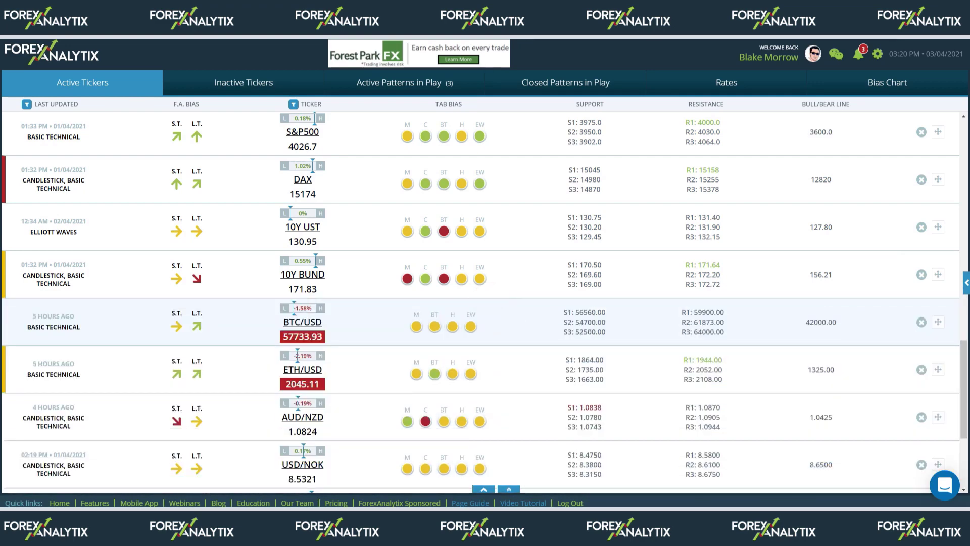
{"action": "left_click", "coordinate": [966, 282]}
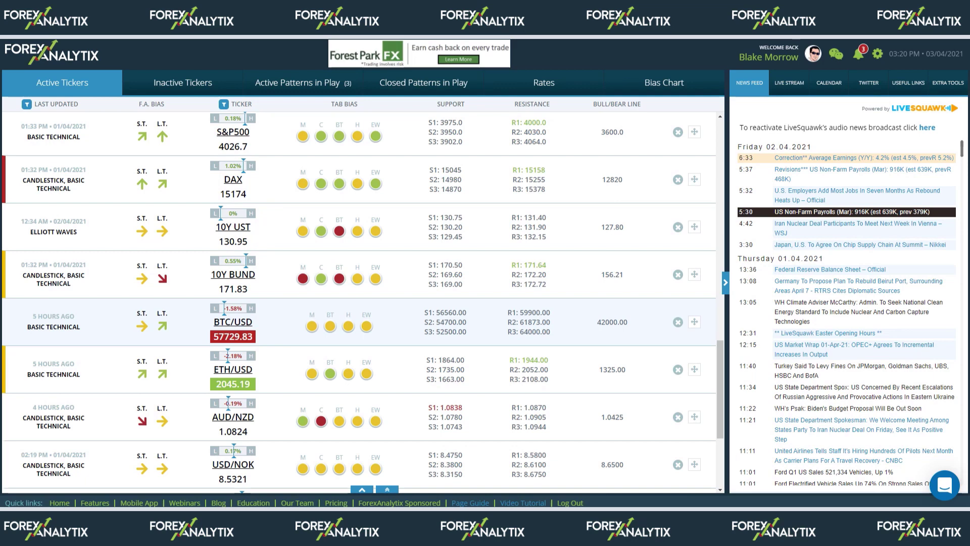
{"action": "scroll", "coordinate": [359, 304], "scroll_direction": "up", "scroll_amount": 7}
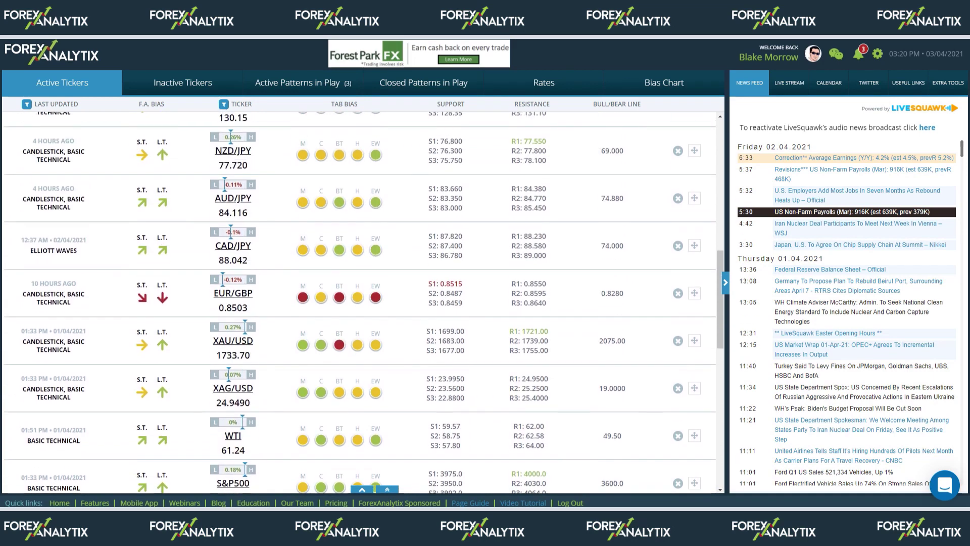
{"action": "scroll", "coordinate": [359, 304], "scroll_direction": "up", "scroll_amount": 3}
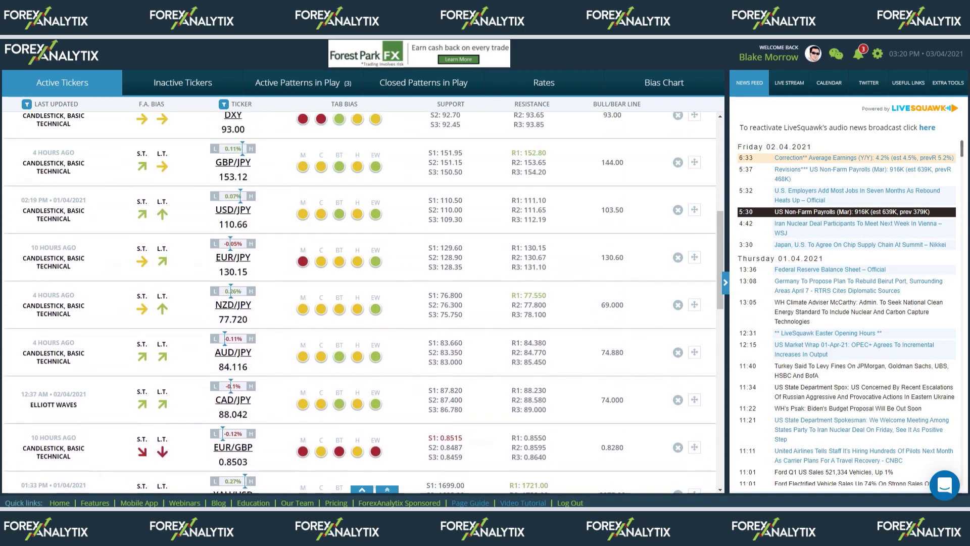
{"action": "scroll", "coordinate": [358, 303], "scroll_direction": "up", "scroll_amount": 7}
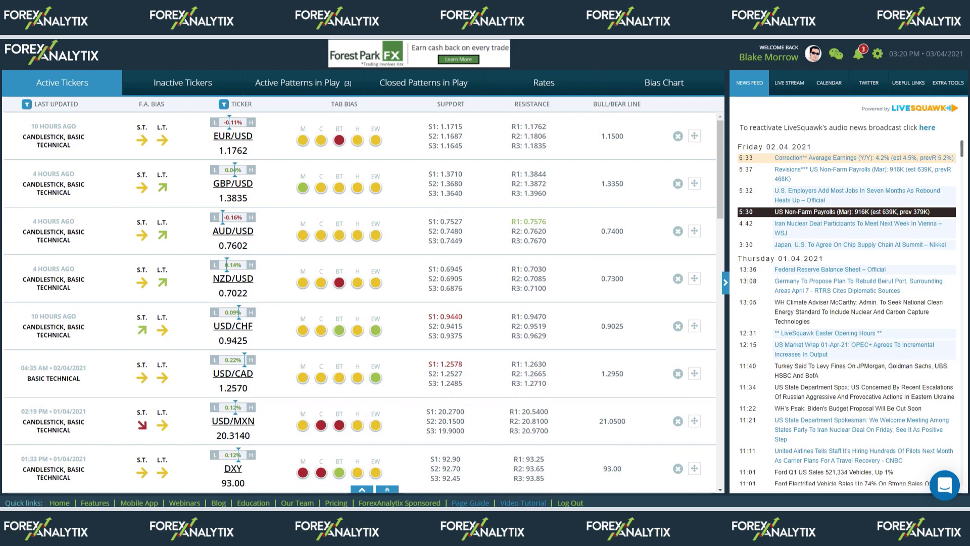
View USD/MXN's analysis and live chart in a pop-out window, then close it.
{"action": "left_click", "coordinate": [339, 423]}
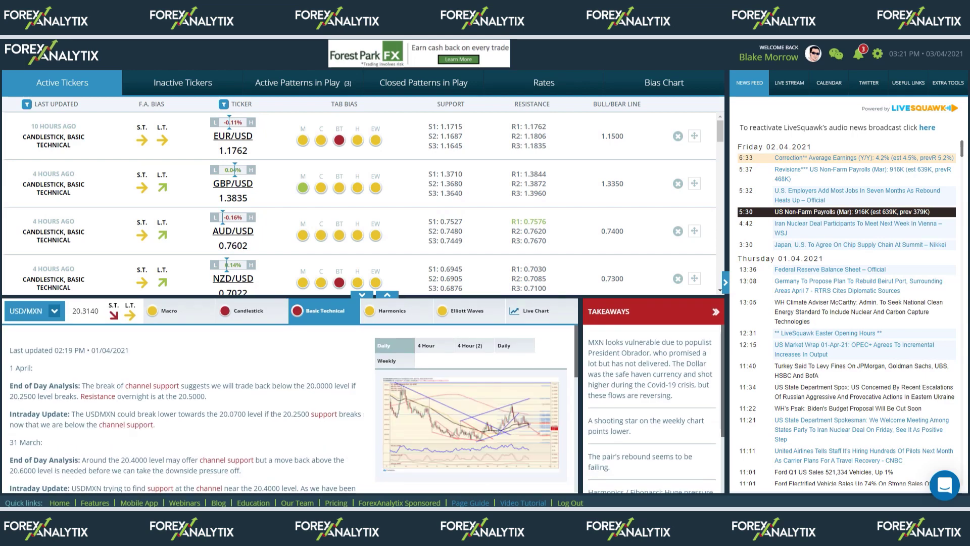
{"action": "left_click", "coordinate": [533, 312]}
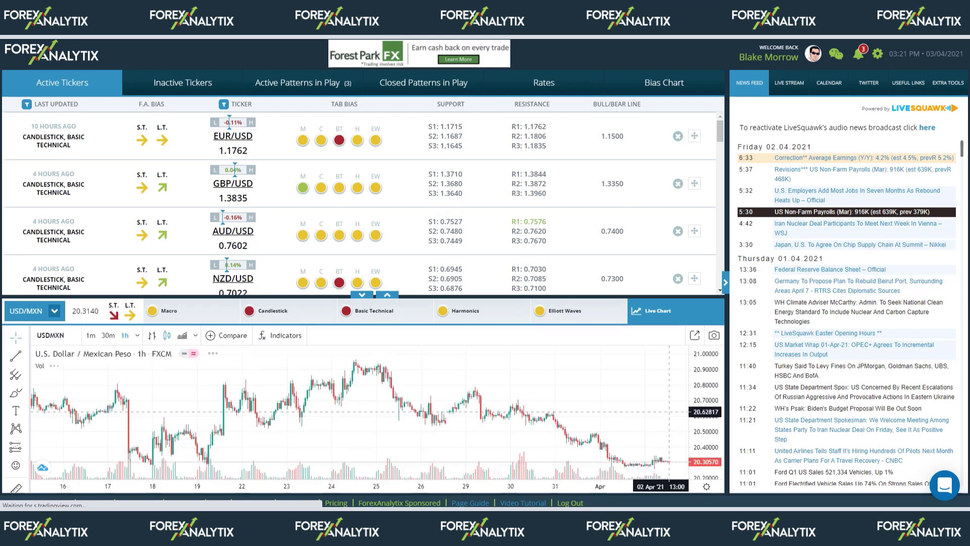
{"action": "left_click", "coordinate": [695, 334]}
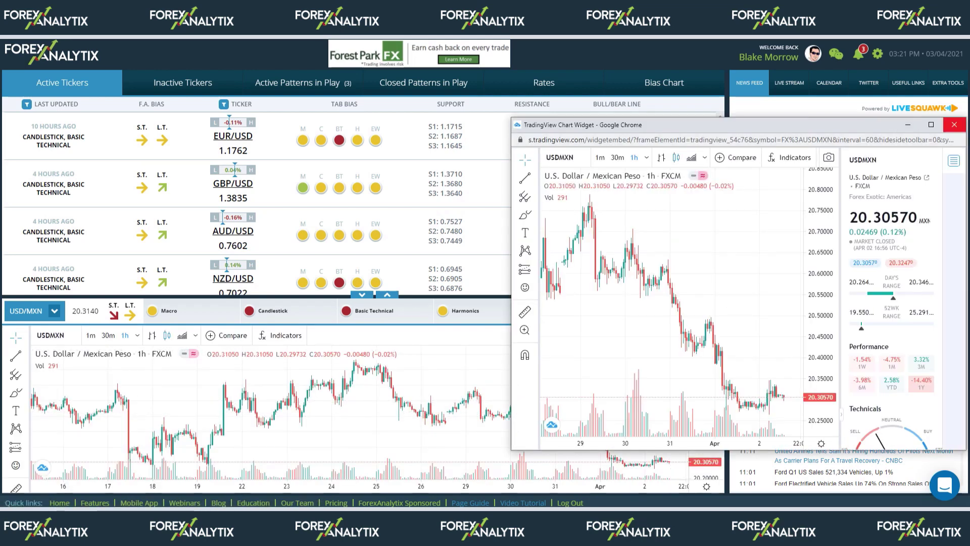
{"action": "left_click", "coordinate": [954, 124]}
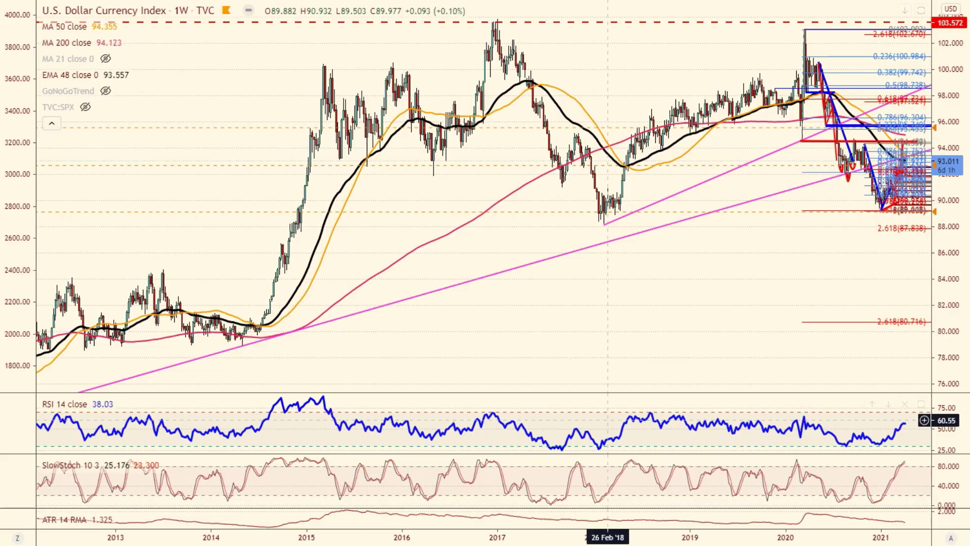
Zoom in and out on the US Dollar Index chart to inspect its trend lines and Fibonacci levels.
{"action": "scroll", "coordinate": [617, 379], "scroll_direction": "up", "scroll_amount": 3}
{"action": "scroll", "coordinate": [688, 352], "scroll_direction": "down", "scroll_amount": 5}
{"action": "scroll", "coordinate": [688, 352], "scroll_direction": "down", "scroll_amount": 3}
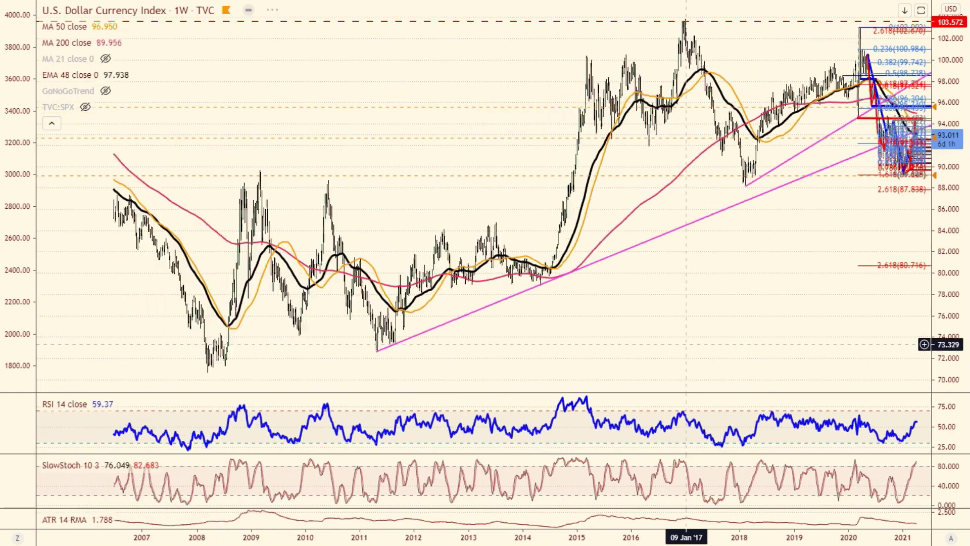
{"action": "scroll", "coordinate": [680, 346], "scroll_direction": "up", "scroll_amount": 3}
{"action": "scroll", "coordinate": [700, 342], "scroll_direction": "up", "scroll_amount": 2}
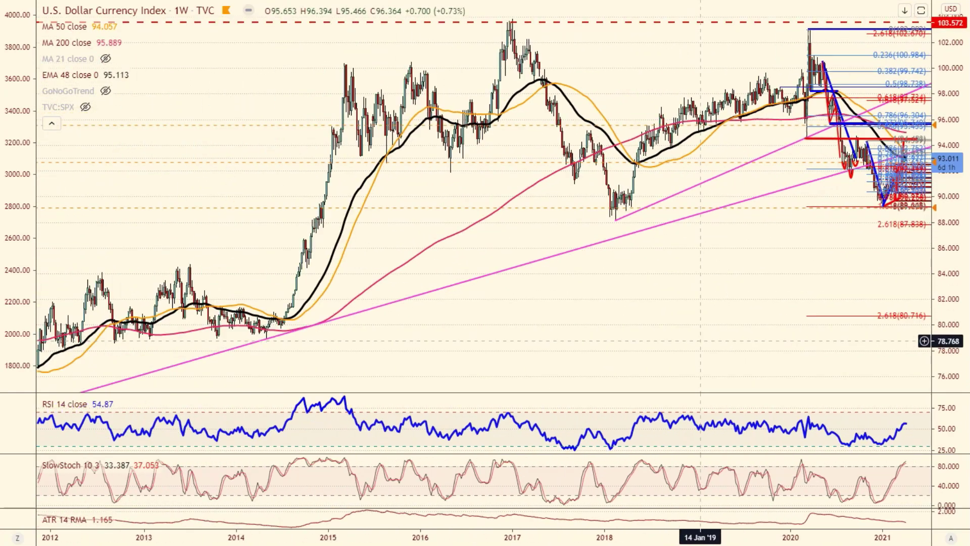
{"action": "scroll", "coordinate": [700, 341], "scroll_direction": "down", "scroll_amount": 3}
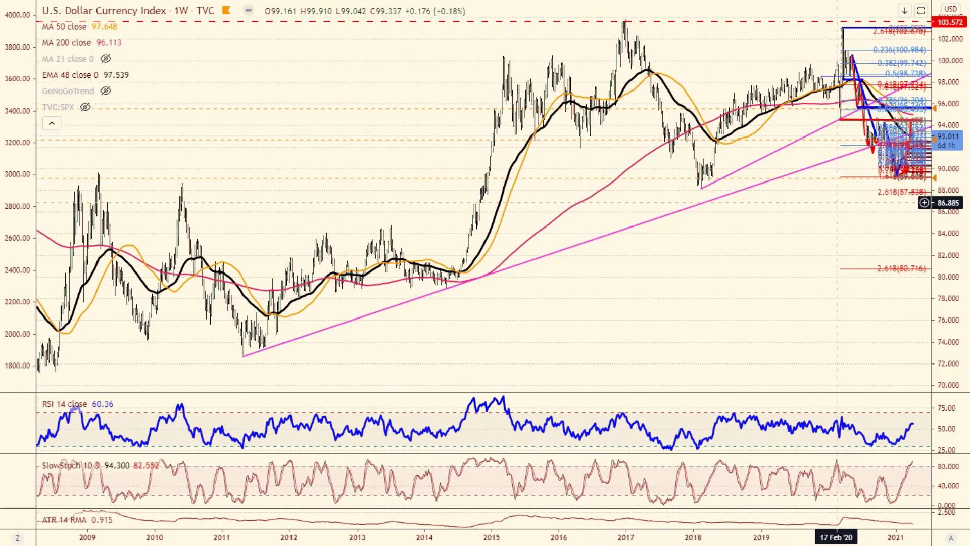
{"action": "scroll", "coordinate": [836, 202], "scroll_direction": "up", "scroll_amount": 5}
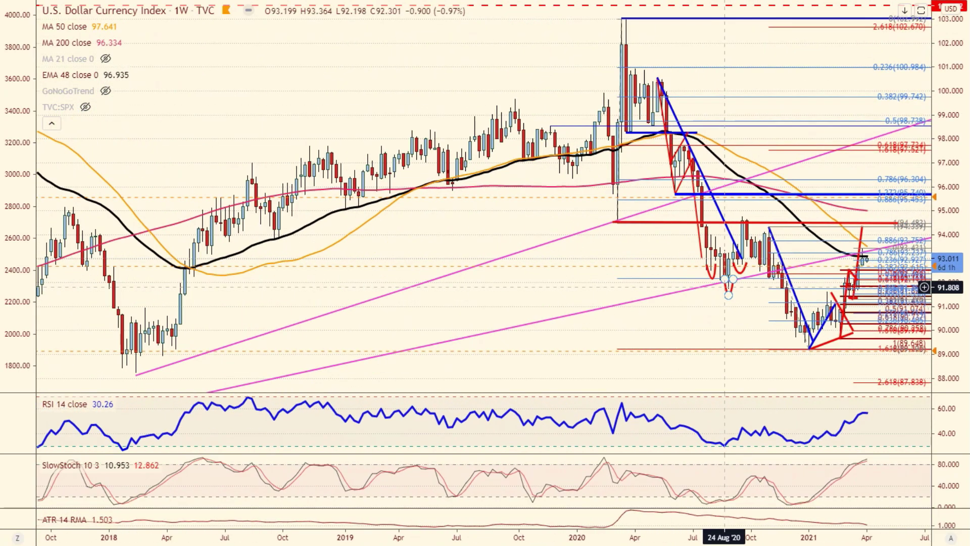
{"action": "scroll", "coordinate": [718, 288], "scroll_direction": "up", "scroll_amount": 3}
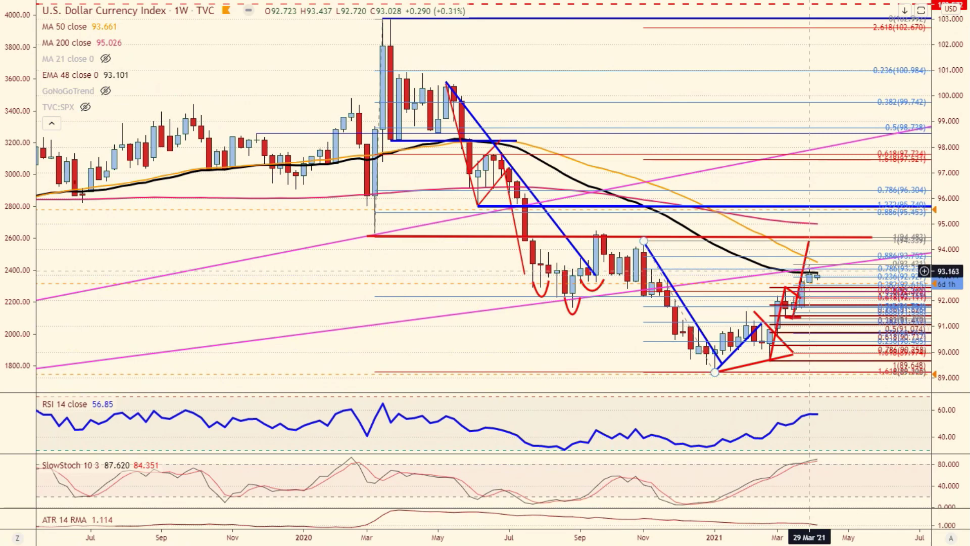
{"action": "scroll", "coordinate": [809, 271], "scroll_direction": "down", "scroll_amount": 3}
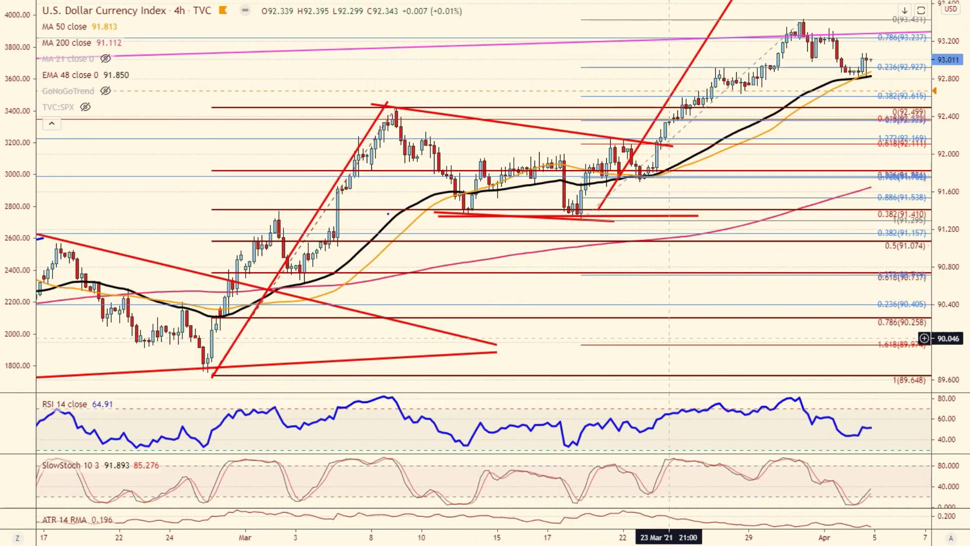
{"action": "scroll", "coordinate": [670, 330], "scroll_direction": "down", "scroll_amount": 3}
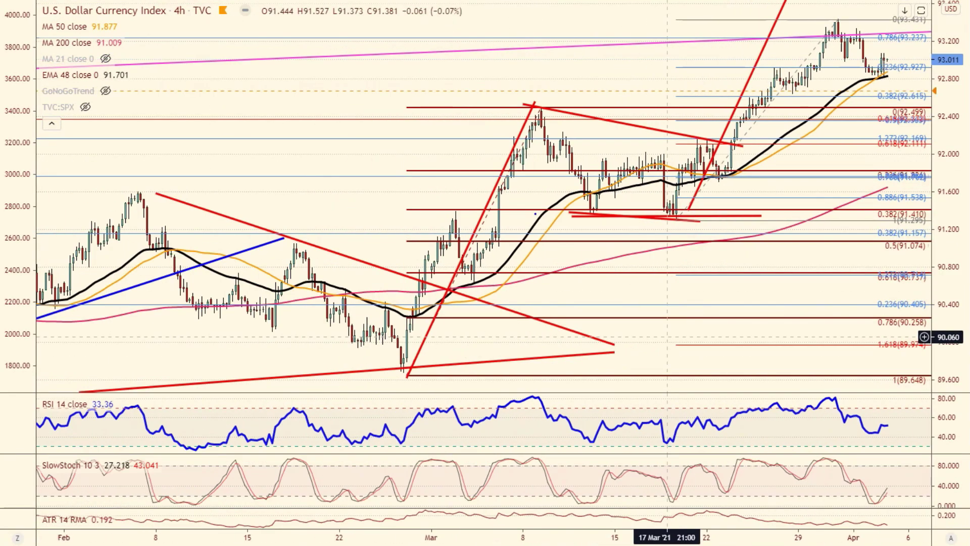
{"action": "scroll", "coordinate": [669, 329], "scroll_direction": "up", "scroll_amount": 3}
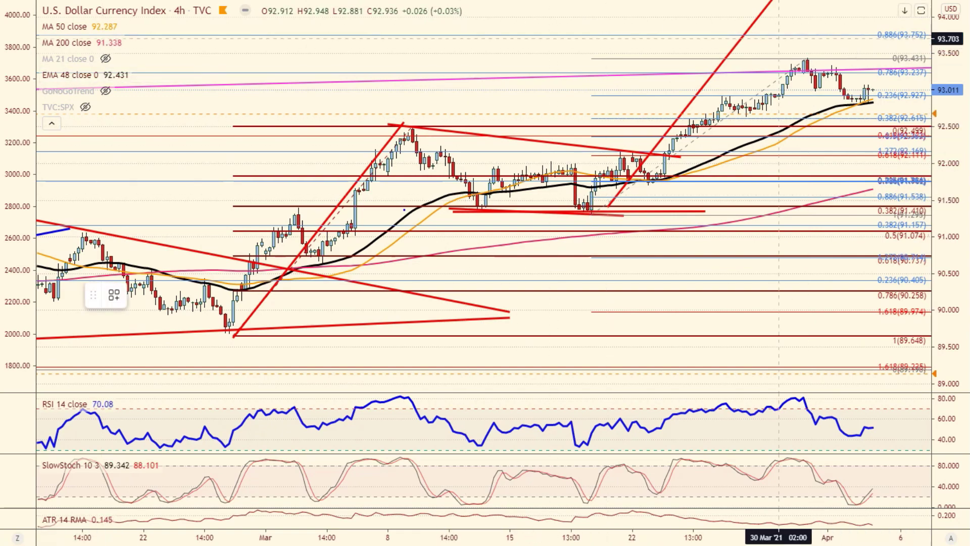
Draw three blue trend lines on the DXY 4-hour rally around the recent peak.
{"action": "left_click_drag", "start_coordinate": [800, 54], "coordinate": [893, 91]}
{"action": "left_click_drag", "start_coordinate": [783, 80], "coordinate": [868, 110]}
{"action": "mouse_move", "coordinate": [804, 55]}
{"action": "left_mouse_down"}
{"action": "mouse_move", "coordinate": [649, 184]}
{"action": "mouse_move", "coordinate": [660, 181]}
{"action": "left_mouse_up"}
{"action": "scroll", "coordinate": [485, 202], "scroll_direction": "down", "scroll_amount": 5}
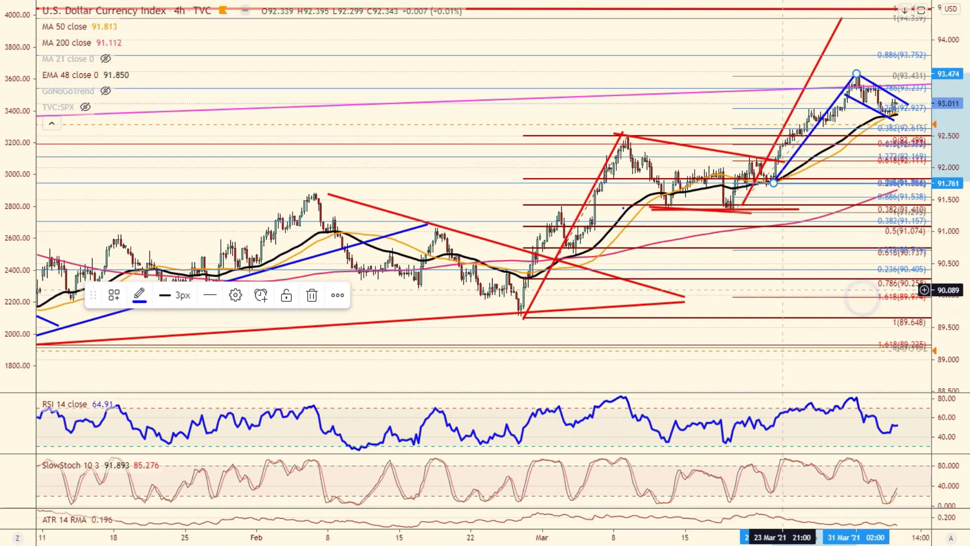
{"action": "left_click_drag", "start_coordinate": [715, 288], "coordinate": [602, 299]}
{"action": "left_click_drag", "start_coordinate": [950, 115], "coordinate": [950, 144]}
Clone the rally trend line and move the copy above it to form a rising channel.
{"action": "right_click", "coordinate": [699, 156]}
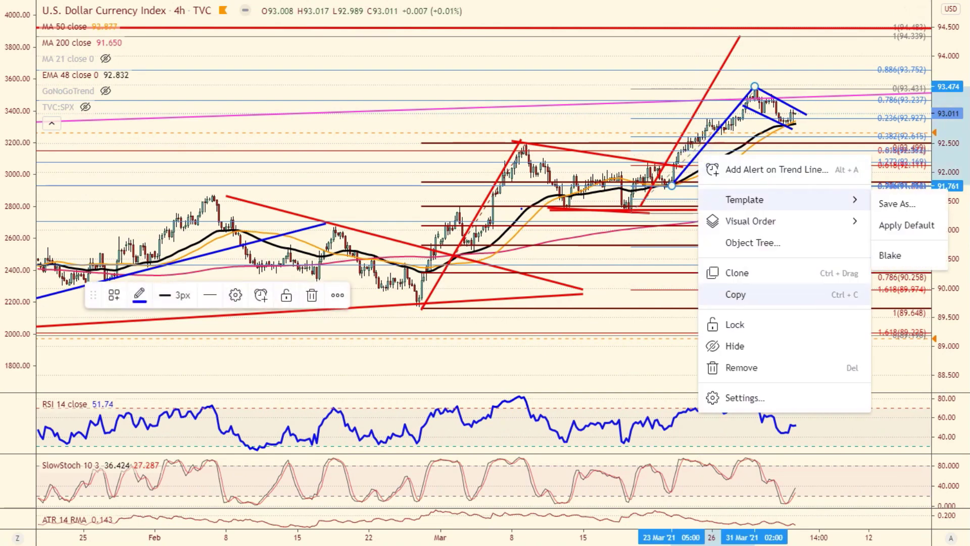
{"action": "left_click", "coordinate": [737, 273]}
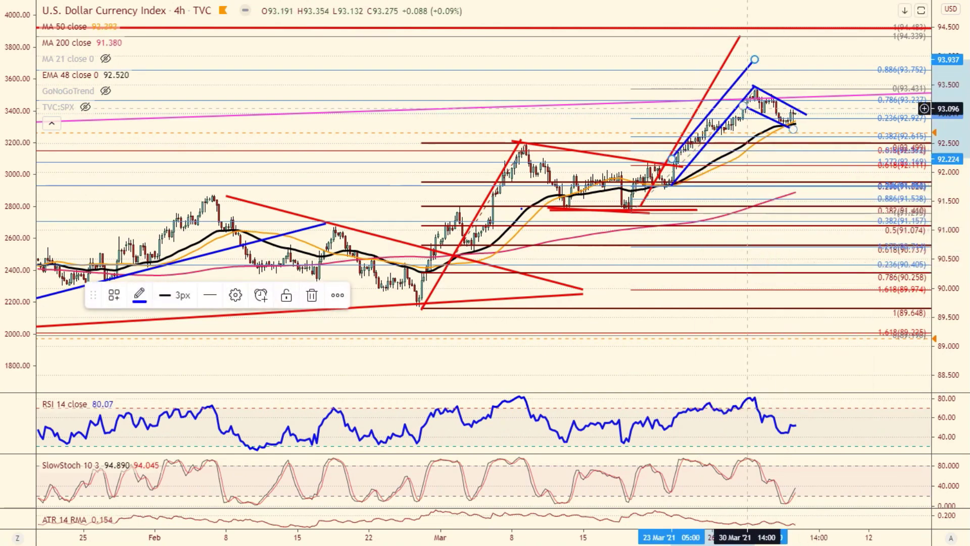
{"action": "left_click_drag", "start_coordinate": [852, 62], "coordinate": [850, 49]}
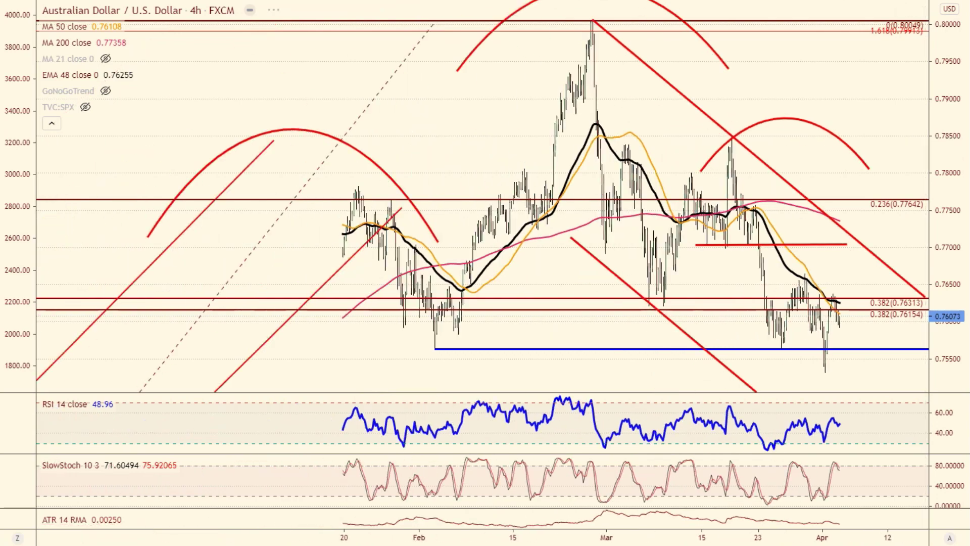
Compress the AUD/USD price scale and change the interval to 1D.
{"action": "left_click_drag", "start_coordinate": [945, 128], "coordinate": [945, 144]}
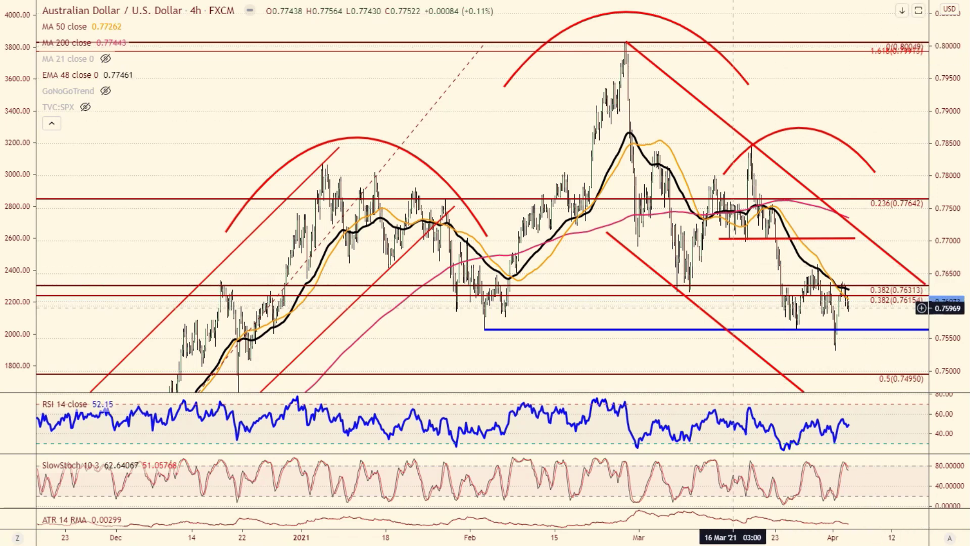
{"action": "type", "text": "1D"}
{"action": "key", "text": "Return"}
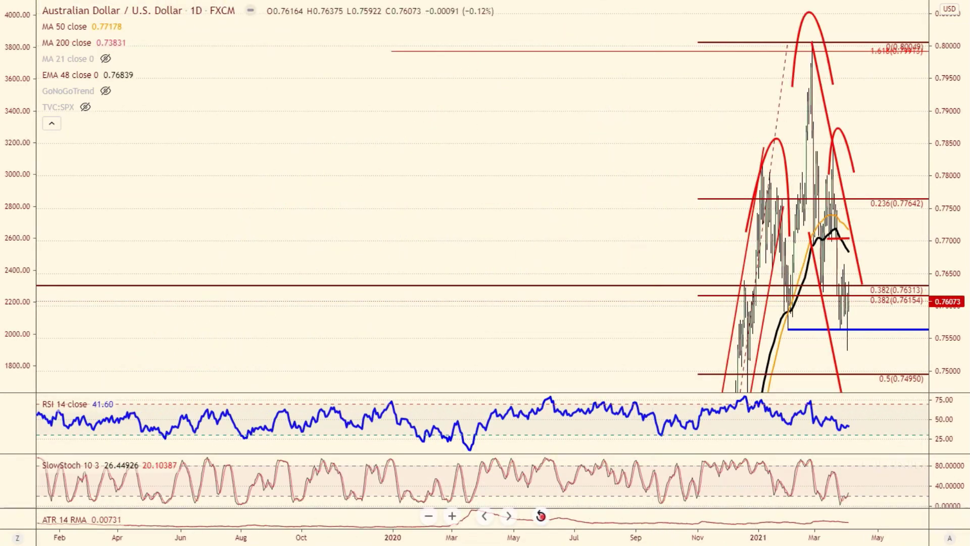
Reset the AUD/USD daily chart to its default view.
{"action": "left_click", "coordinate": [540, 515]}
{"action": "scroll", "coordinate": [847, 272], "scroll_direction": "down", "scroll_amount": 5}
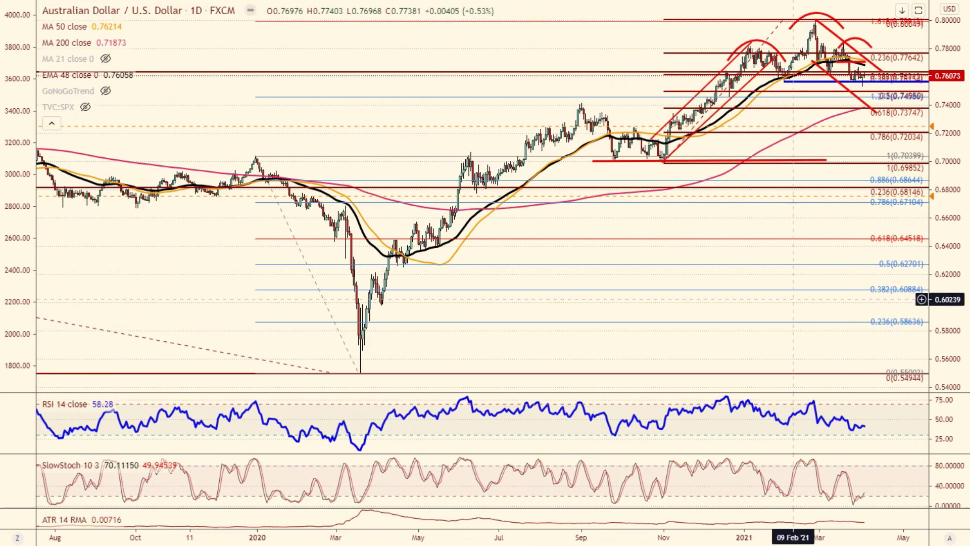
{"action": "right_click", "coordinate": [799, 255]}
{"action": "left_click", "coordinate": [803, 297]}
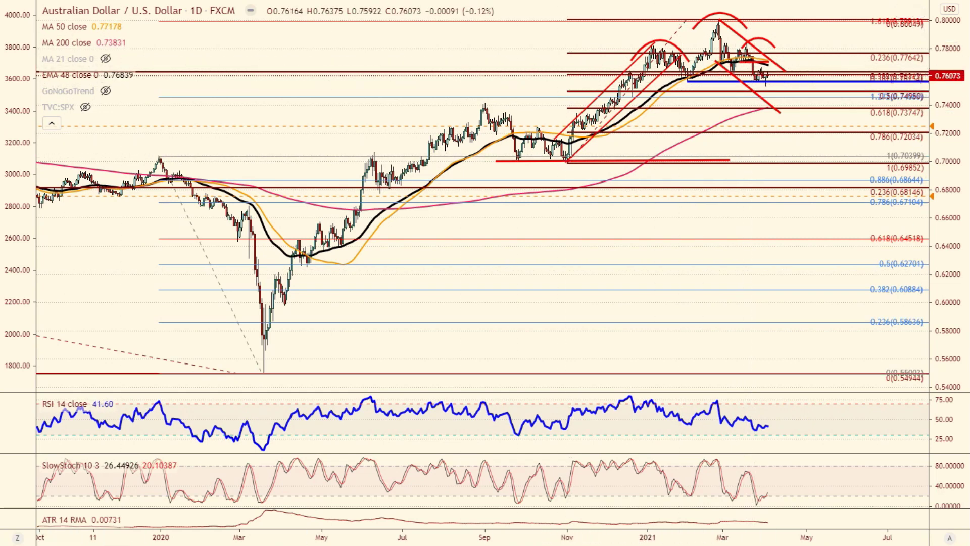
Draw a pink zone box over the December consolidation and move it right of the March peak.
{"action": "left_click", "coordinate": [640, 39]}
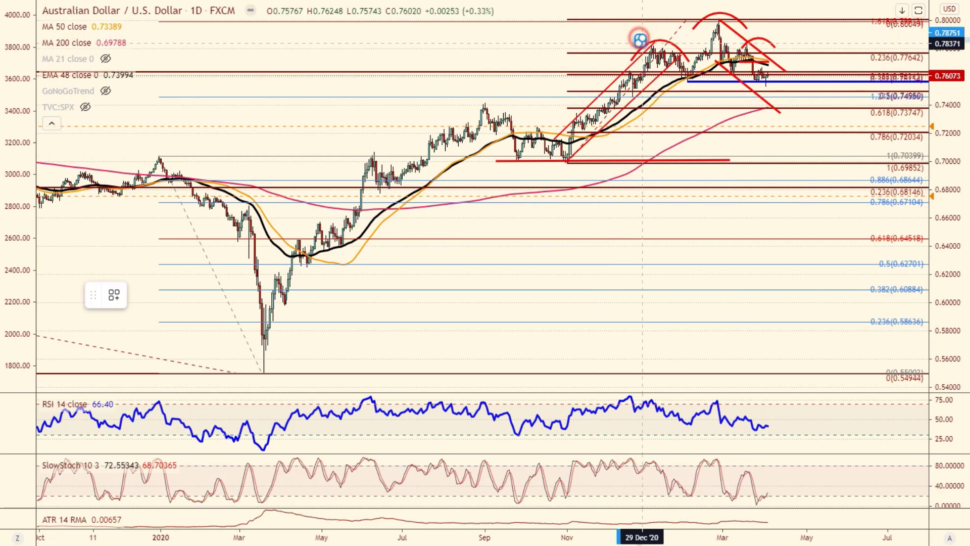
{"action": "left_click", "coordinate": [688, 76]}
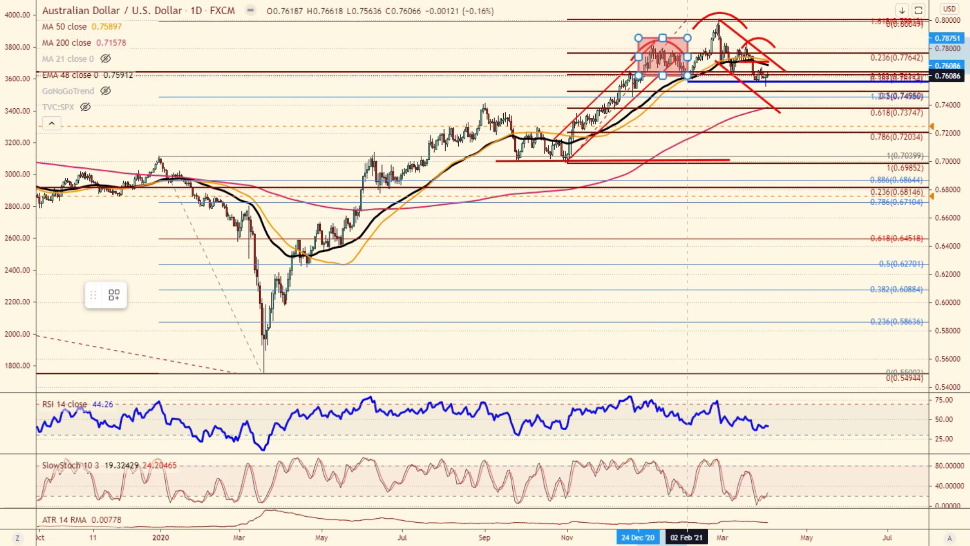
{"action": "left_click", "coordinate": [680, 35]}
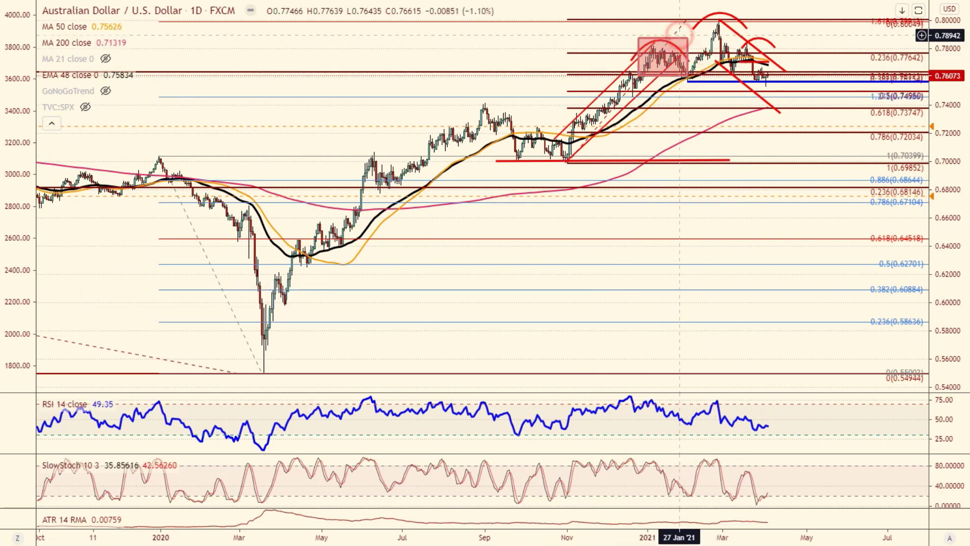
{"action": "left_click_drag", "start_coordinate": [678, 37], "coordinate": [778, 41]}
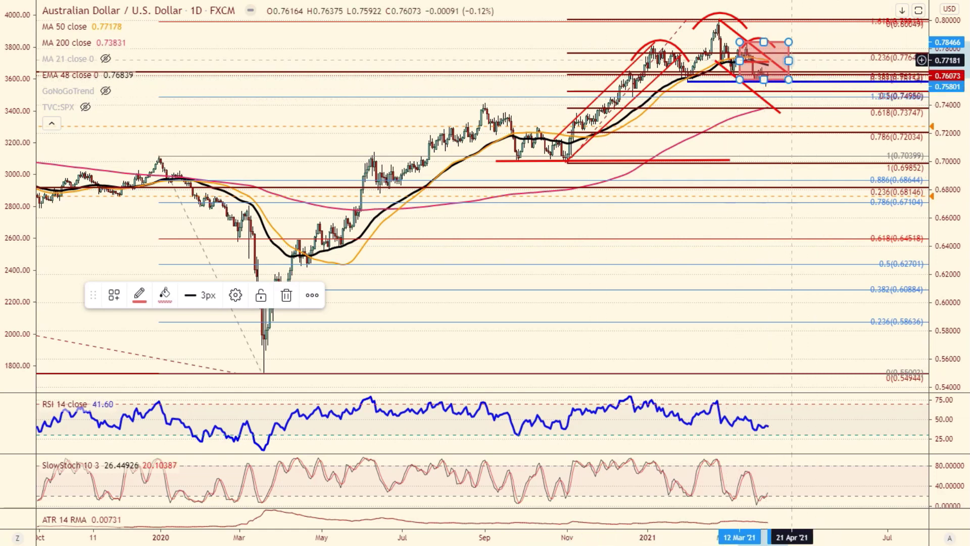
Remove the red shaded zone covering the recent price action.
{"action": "right_click", "coordinate": [791, 37]}
{"action": "right_click", "coordinate": [789, 44]}
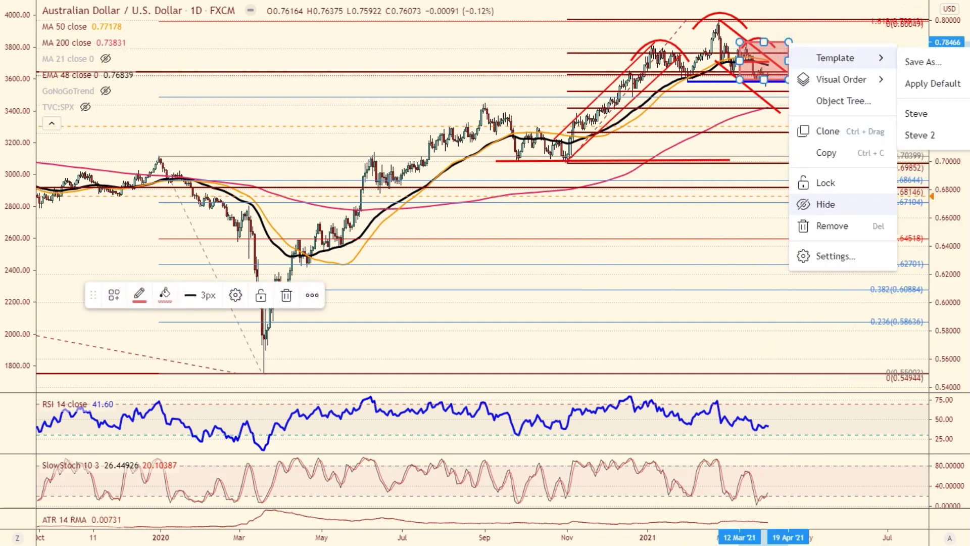
{"action": "left_click", "coordinate": [839, 226]}
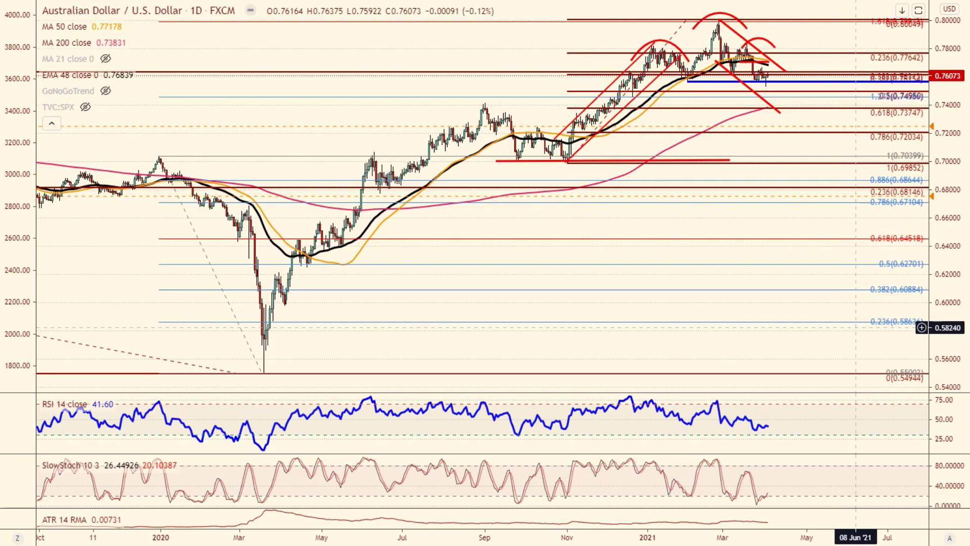
{"action": "scroll", "coordinate": [808, 328], "scroll_direction": "up", "scroll_amount": 5}
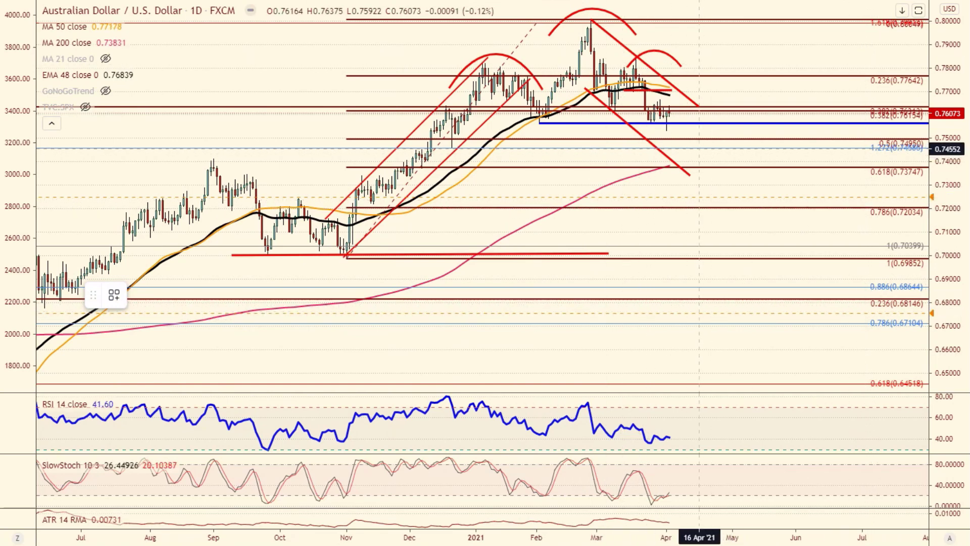
Draw a blue projected path dipping to 0.7358 and a Feb-peak-to-neckline height line, shifted to April.
{"action": "left_click", "coordinate": [673, 115]}
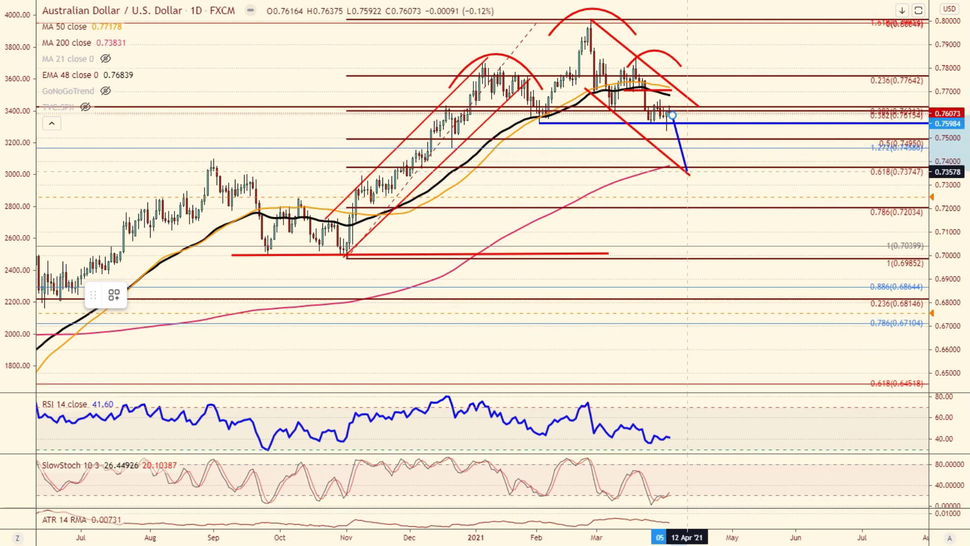
{"action": "left_click", "coordinate": [687, 172]}
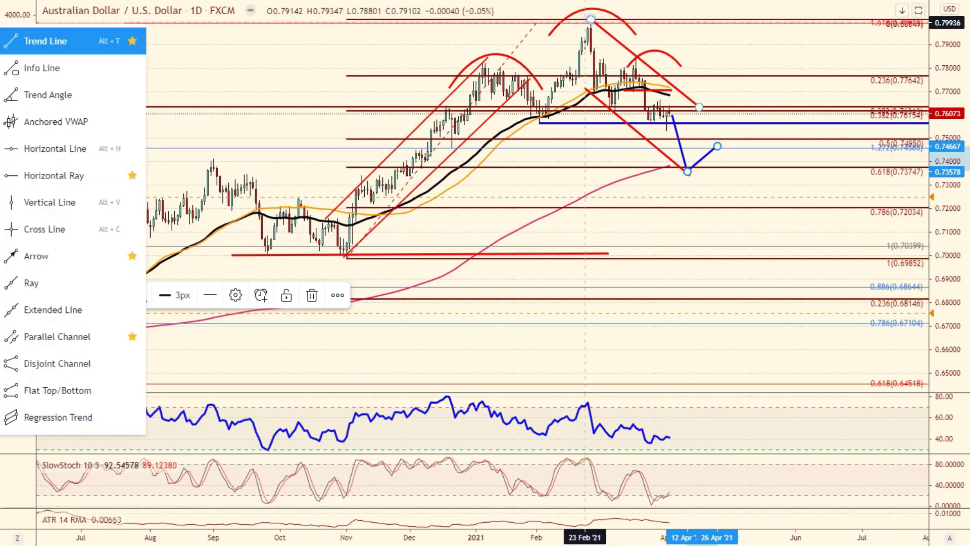
{"action": "left_click", "coordinate": [585, 23]}
{"action": "left_click", "coordinate": [582, 123]}
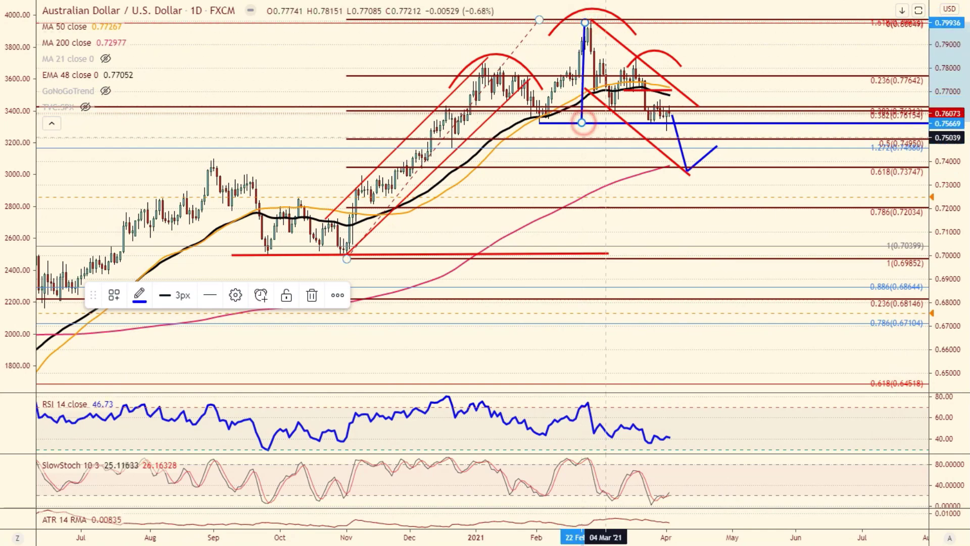
{"action": "left_click_drag", "start_coordinate": [582, 63], "coordinate": [678, 227]}
Clone the blue height line and move the copy back to the February peak.
{"action": "right_click", "coordinate": [678, 186]}
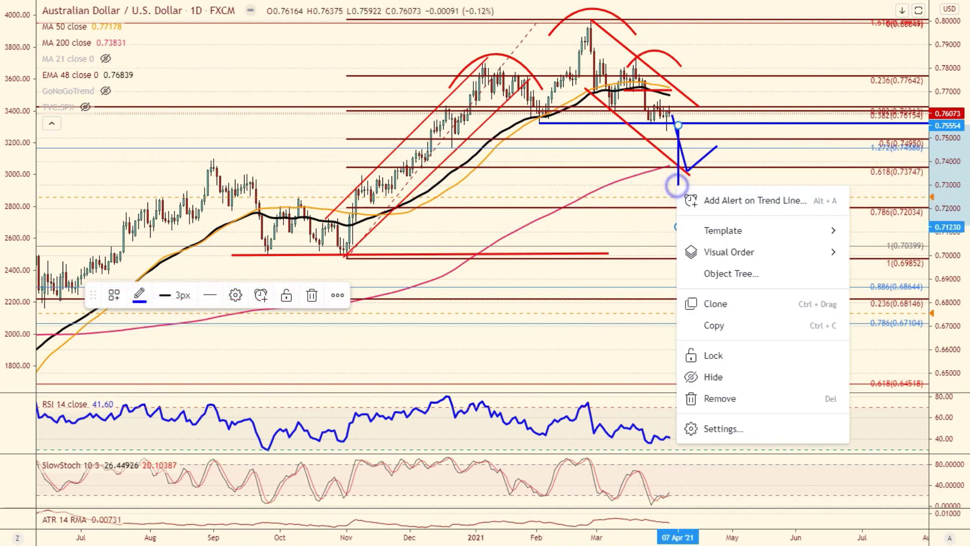
{"action": "left_click", "coordinate": [747, 306]}
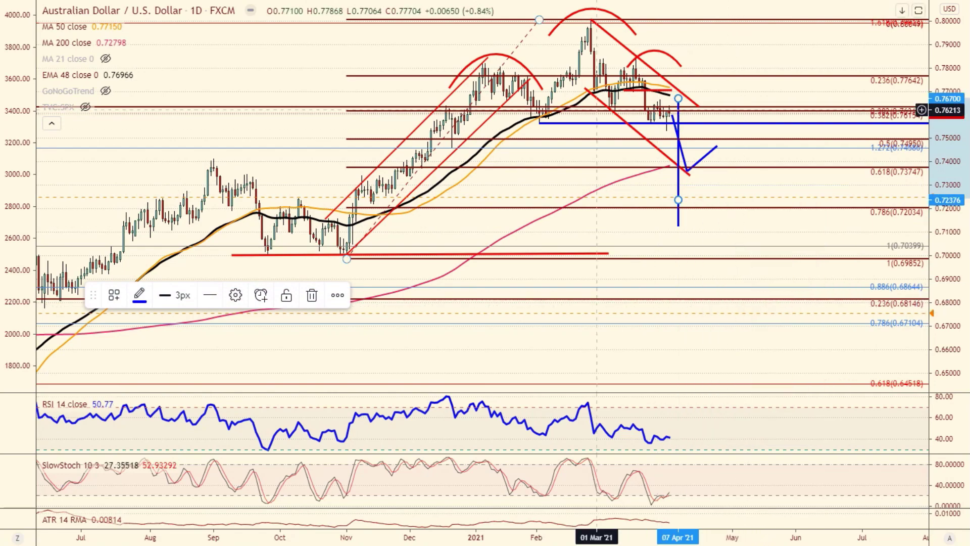
{"action": "mouse_move", "coordinate": [679, 115]}
{"action": "left_mouse_down"}
{"action": "mouse_move", "coordinate": [646, 73]}
{"action": "mouse_move", "coordinate": [588, 36]}
{"action": "left_mouse_up"}
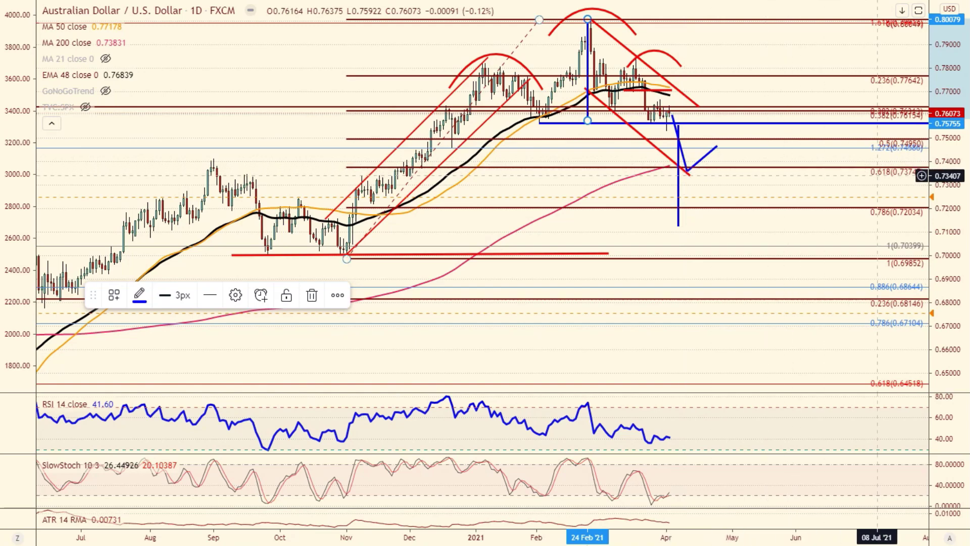
Pan to show earlier history and begin a red zone near the projected low.
{"action": "left_click", "coordinate": [882, 181]}
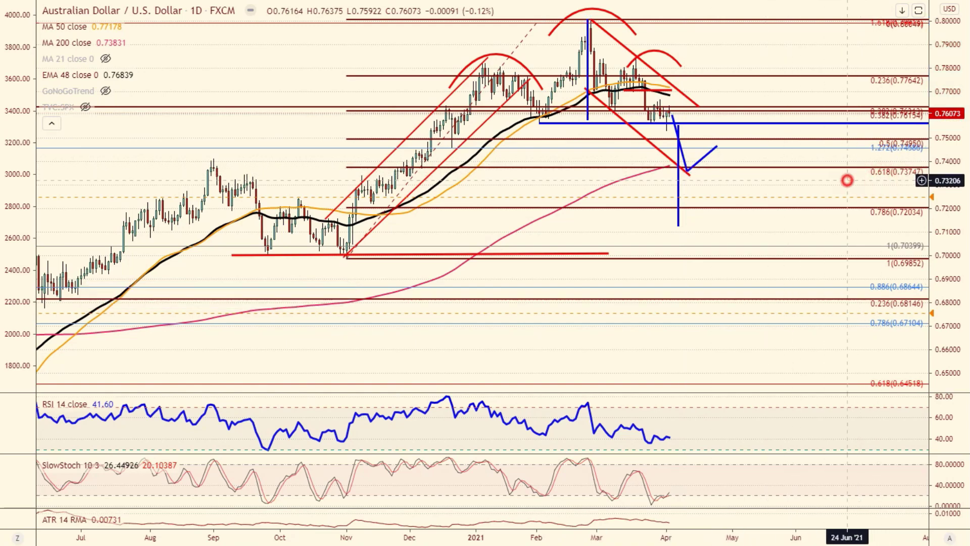
{"action": "left_click_drag", "start_coordinate": [786, 180], "coordinate": [895, 176]}
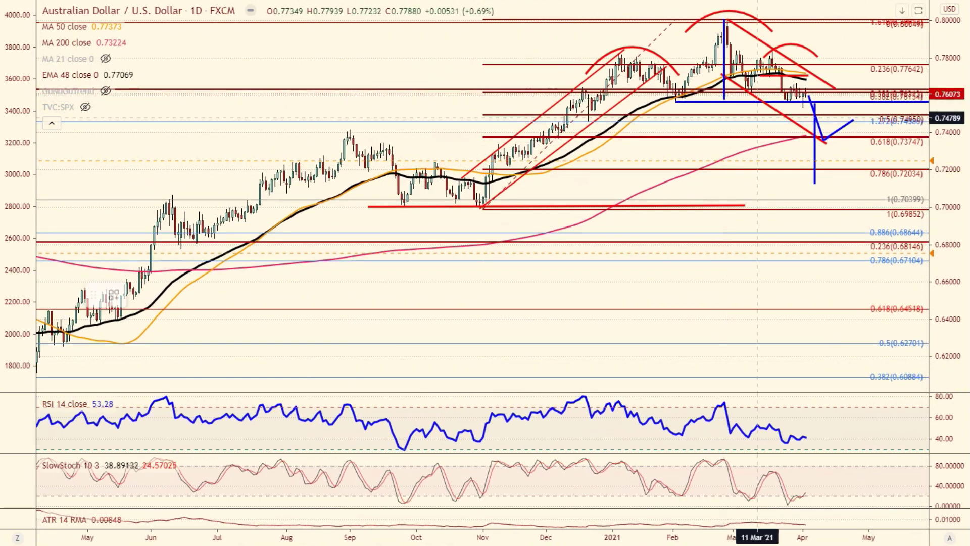
{"action": "left_click", "coordinate": [862, 133]}
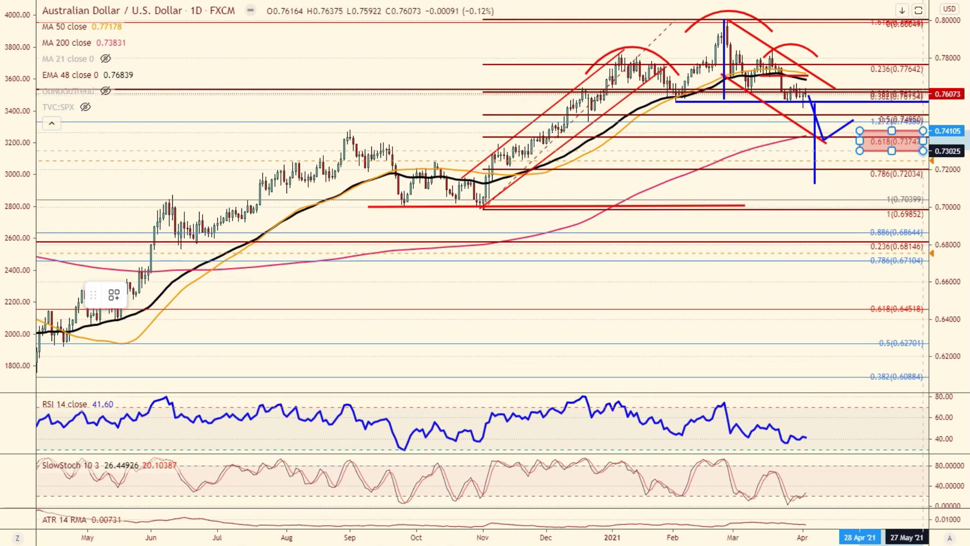
Finish the red zone from 0.7302 to 0.7410 and adjust the blue projection line's lower end.
{"action": "left_click", "coordinate": [926, 151]}
{"action": "left_click", "coordinate": [762, 185]}
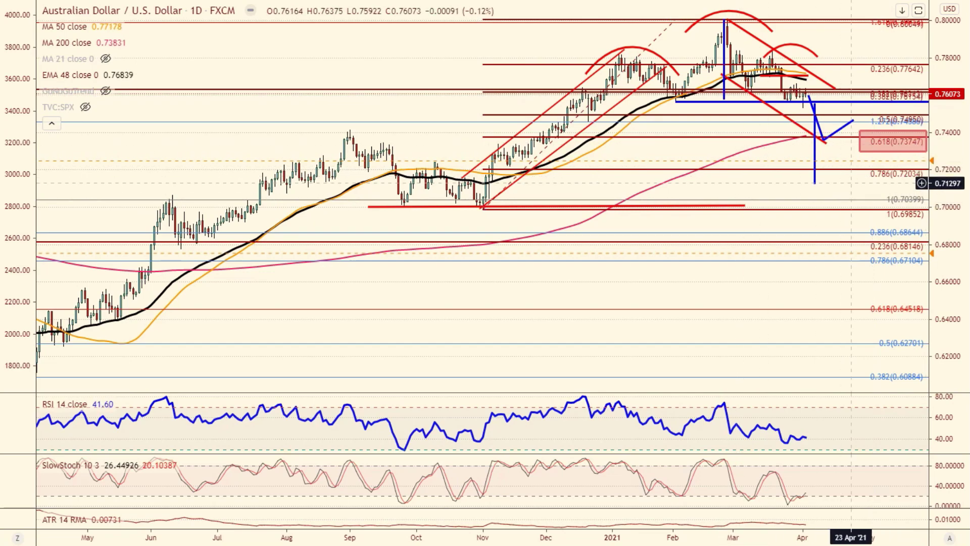
{"action": "right_click", "coordinate": [852, 183]}
{"action": "mouse_move", "coordinate": [815, 185]}
{"action": "left_mouse_down"}
{"action": "mouse_move", "coordinate": [821, 152]}
{"action": "mouse_move", "coordinate": [817, 184]}
{"action": "left_mouse_up"}
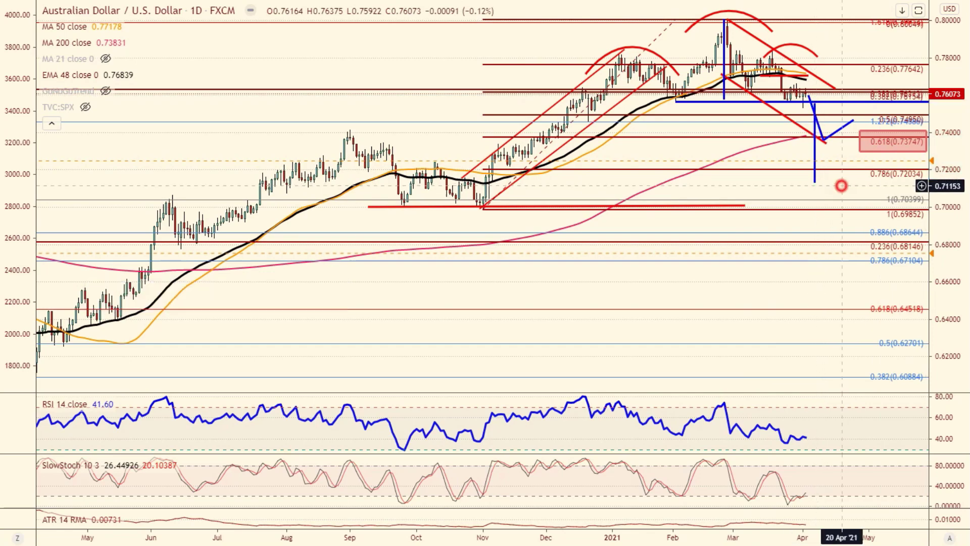
{"action": "scroll", "coordinate": [812, 187], "scroll_direction": "right", "scroll_amount": 3}
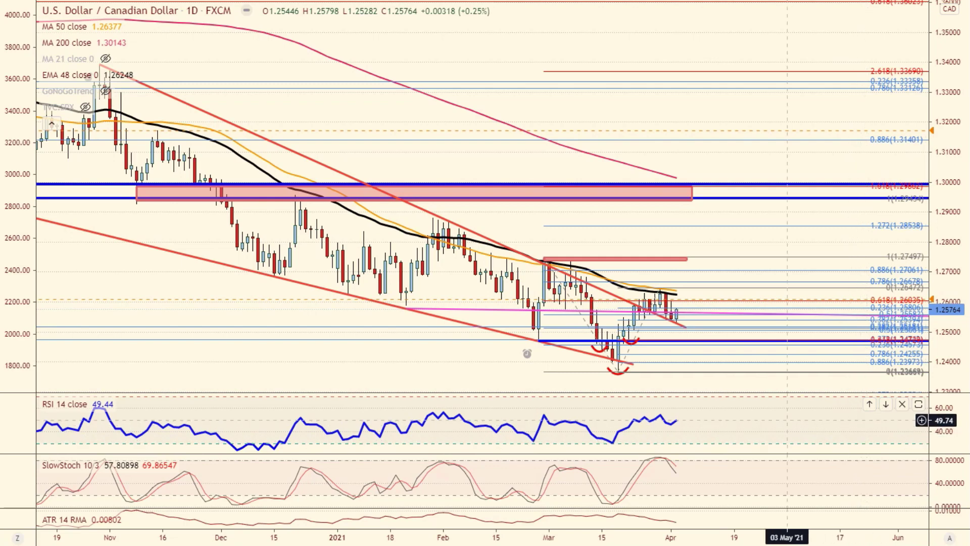
Extend the upper red channel line on USD/CAD further to the right.
{"action": "scroll", "coordinate": [809, 303], "scroll_direction": "down", "scroll_amount": 2}
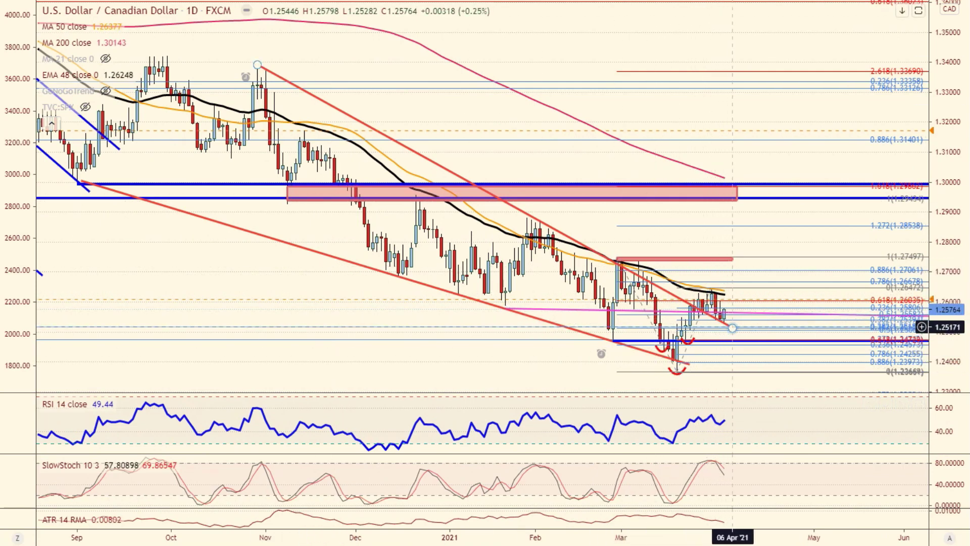
{"action": "left_click_drag", "start_coordinate": [730, 327], "coordinate": [745, 333]}
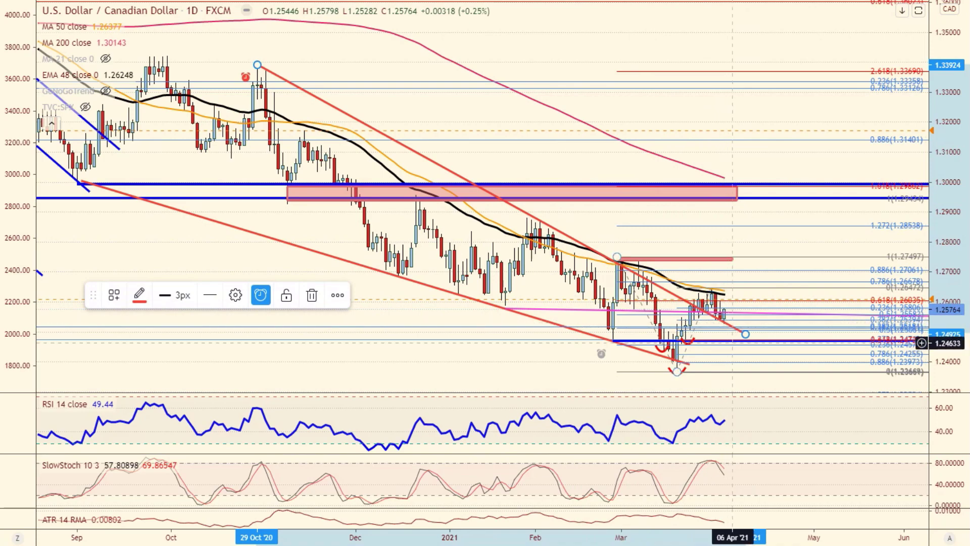
{"action": "left_click", "coordinate": [479, 264]}
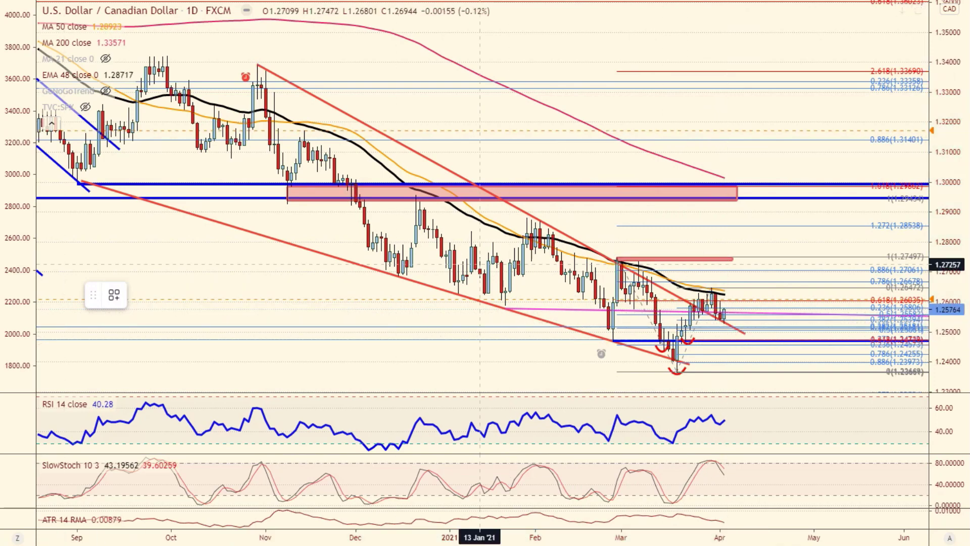
Draw a blue projected path dipping to about 1.2463, then rising toward 1.258.
{"action": "key", "text": "alt+t"}
{"action": "left_click", "coordinate": [729, 320]}
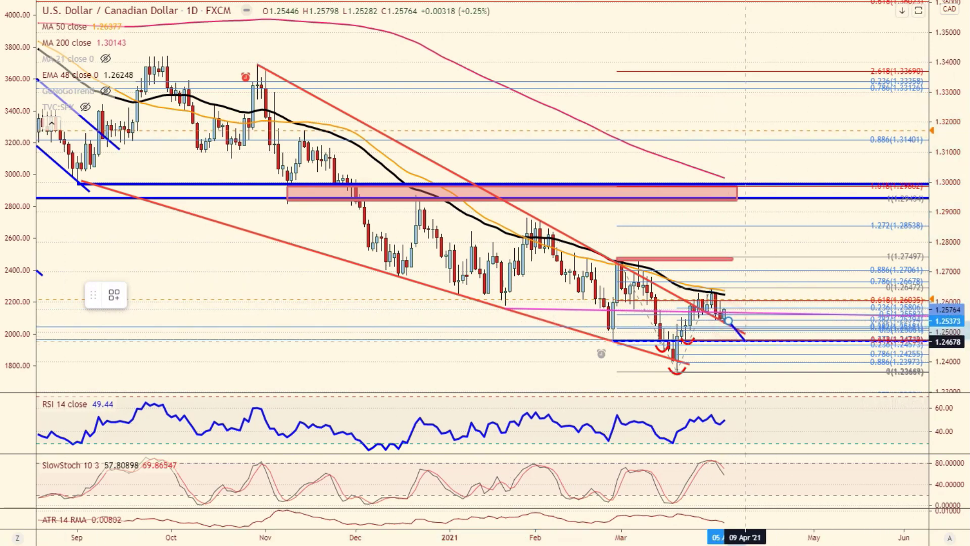
{"action": "left_click", "coordinate": [745, 343]}
{"action": "left_click", "coordinate": [745, 343]}
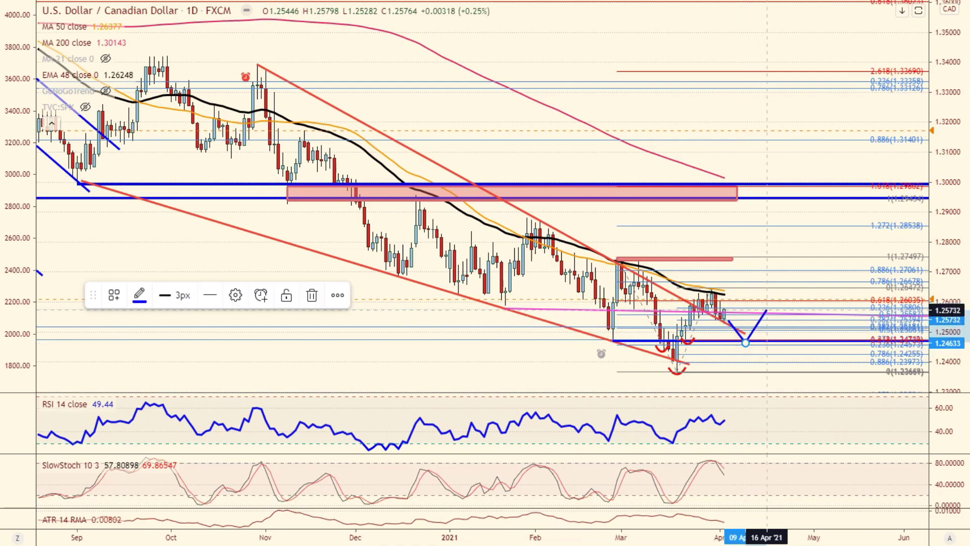
{"action": "left_click", "coordinate": [766, 308]}
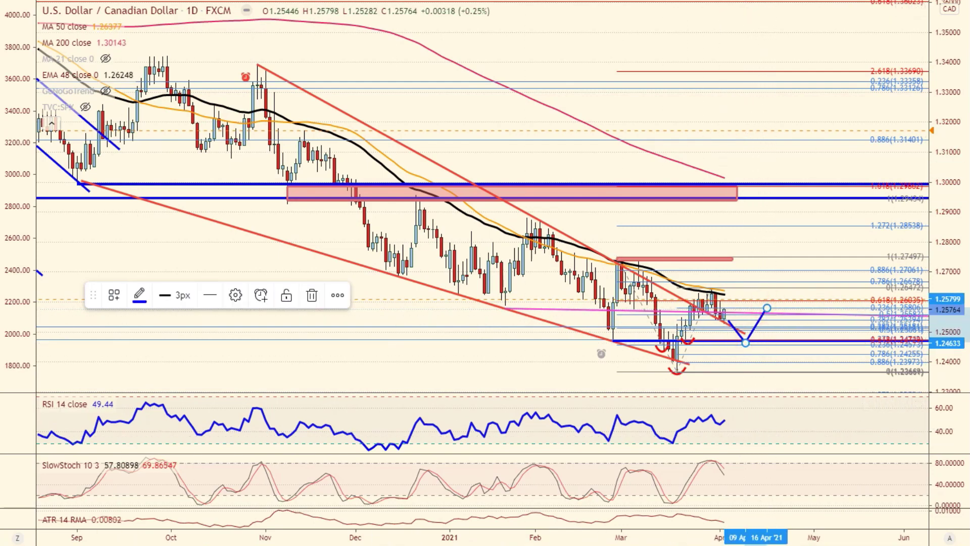
{"action": "left_click", "coordinate": [10, 83]}
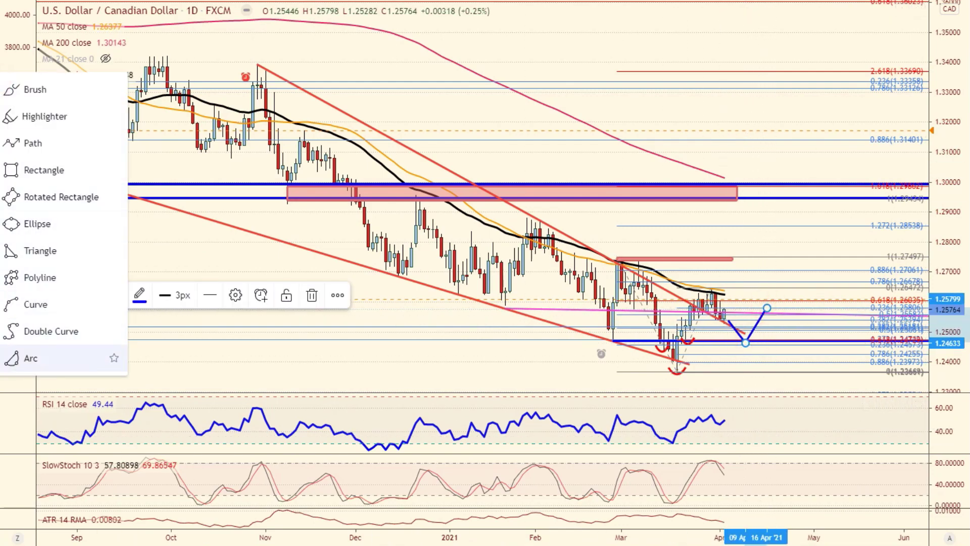
{"action": "left_click", "coordinate": [57, 356]}
{"action": "left_click", "coordinate": [580, 333]}
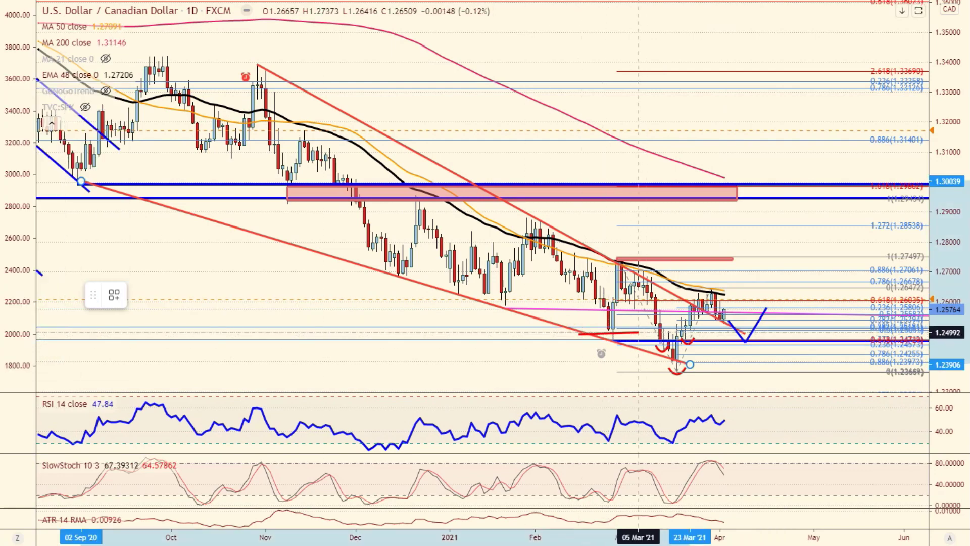
{"action": "left_click", "coordinate": [638, 331]}
{"action": "left_click", "coordinate": [609, 355]}
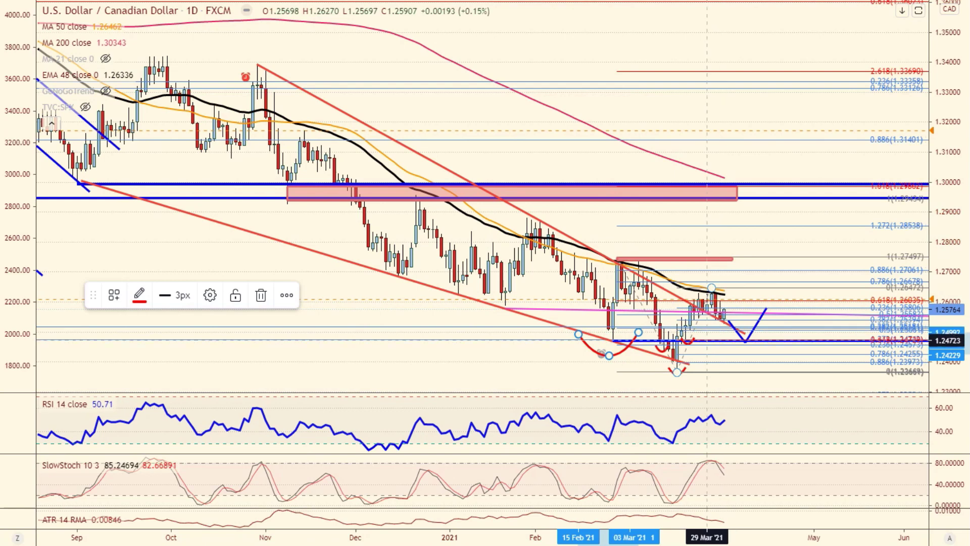
{"action": "left_click", "coordinate": [706, 334]}
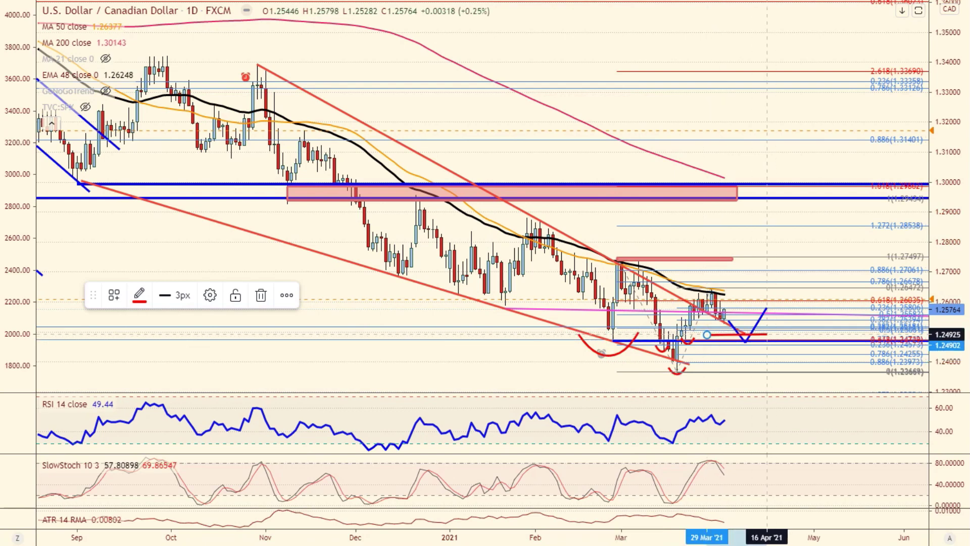
{"action": "left_click", "coordinate": [767, 334]}
{"action": "left_click", "coordinate": [756, 352]}
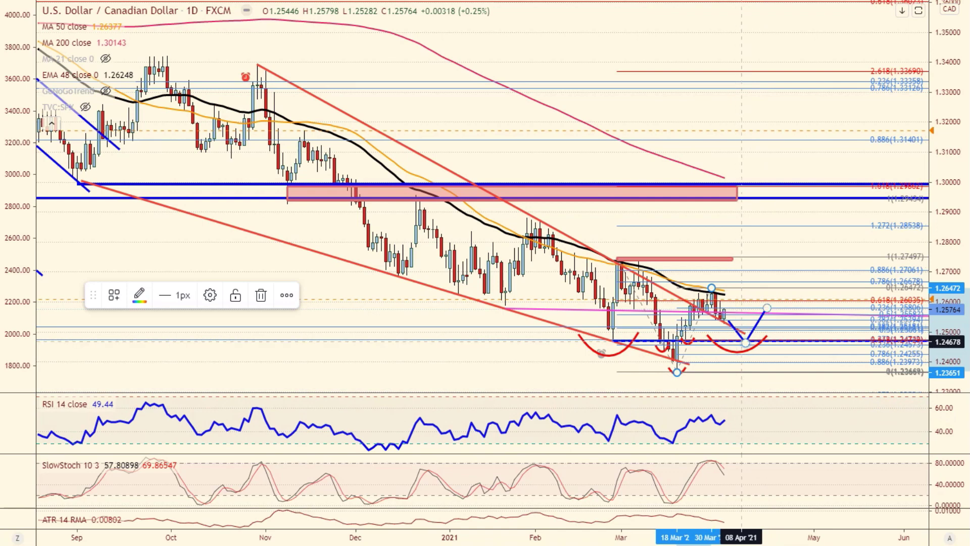
{"action": "scroll", "coordinate": [741, 342], "scroll_direction": "up", "scroll_amount": 3}
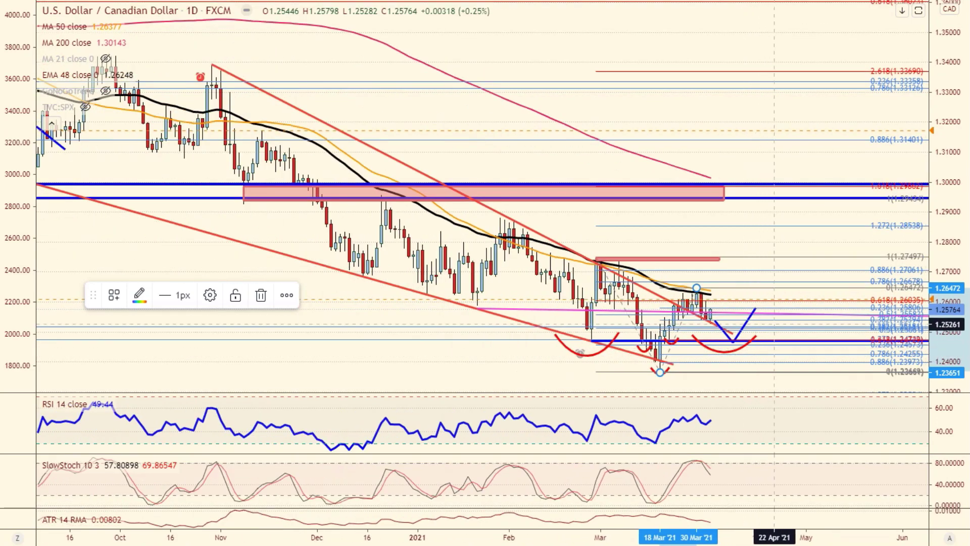
Draw a red arrow projecting USD/CAD up from about 1.266 to 1.288.
{"action": "left_click", "coordinate": [786, 241]}
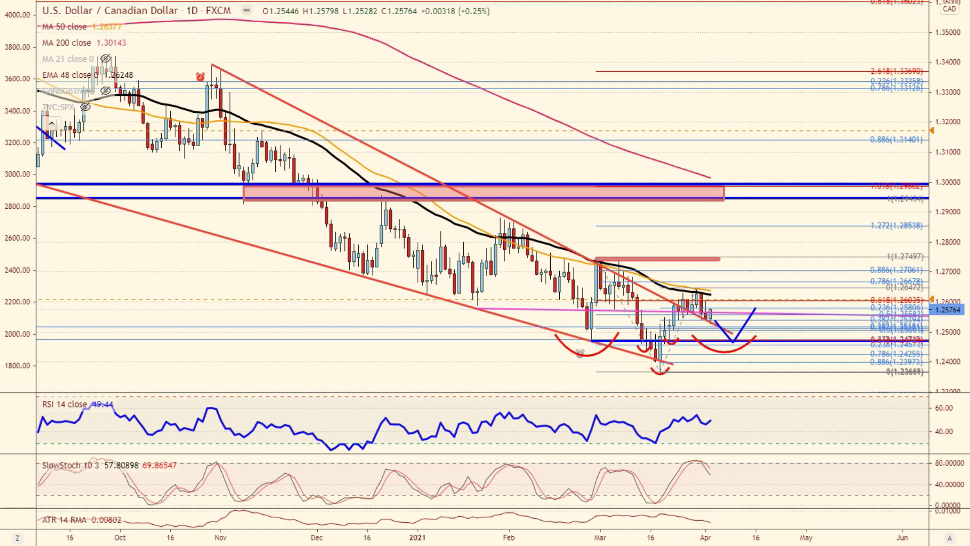
{"action": "left_click", "coordinate": [68, 256]}
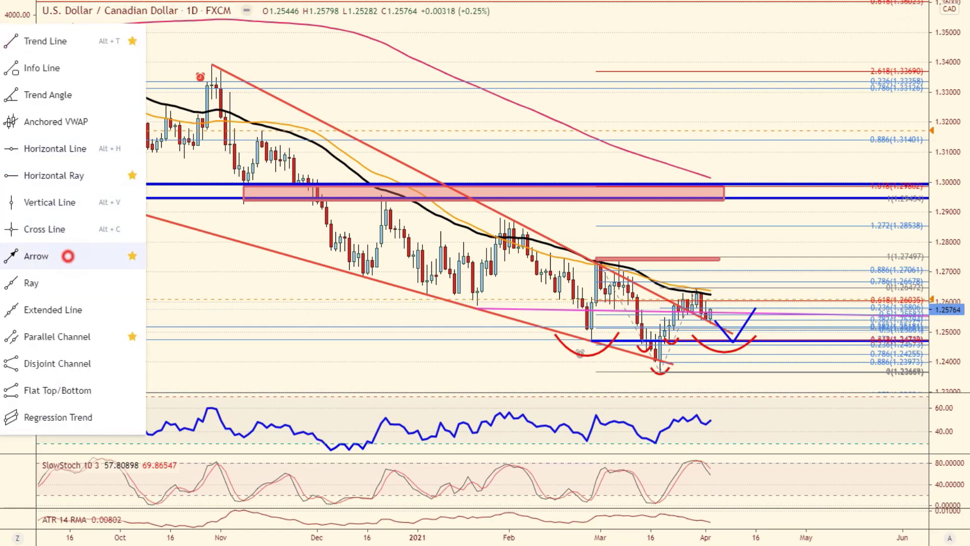
{"action": "left_click", "coordinate": [738, 286]}
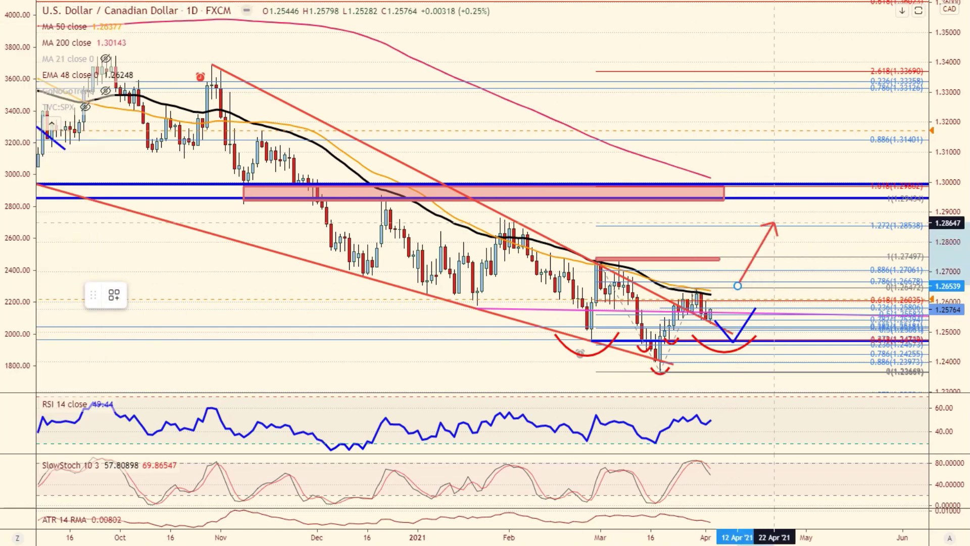
{"action": "left_click", "coordinate": [776, 222]}
Stretch the pink resistance zone further to the right into the future.
{"action": "scroll", "coordinate": [780, 220], "scroll_direction": "down", "scroll_amount": 2}
{"action": "scroll", "coordinate": [781, 221], "scroll_direction": "down", "scroll_amount": 2}
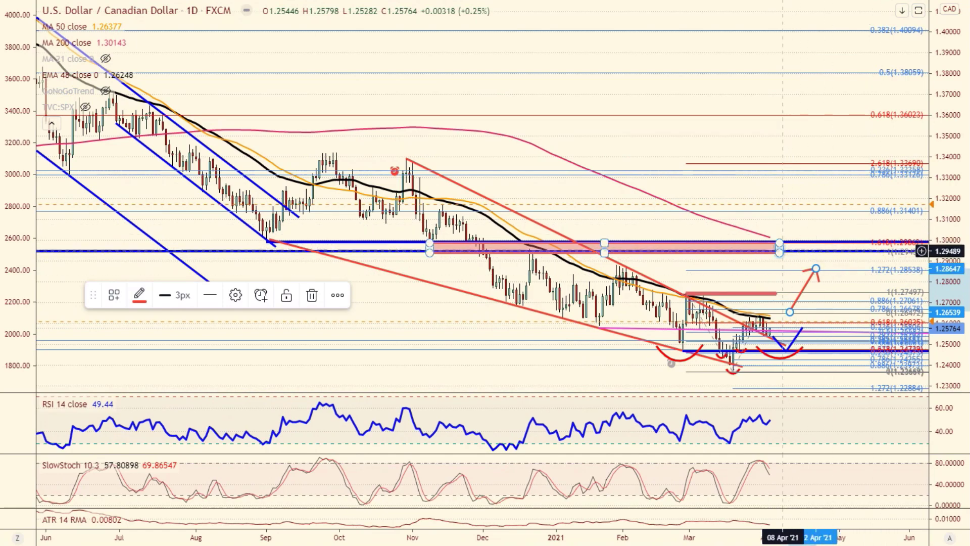
{"action": "left_click", "coordinate": [783, 251]}
{"action": "left_click_drag", "start_coordinate": [799, 245], "coordinate": [826, 246]}
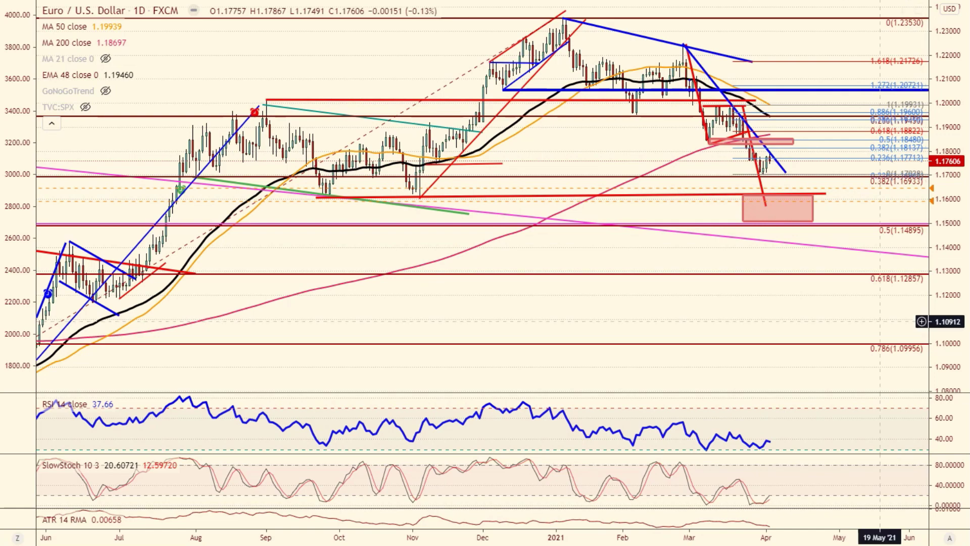
Widen the red EUR/USD target zone out to 11 May '21.
{"action": "right_click", "coordinate": [863, 312]}
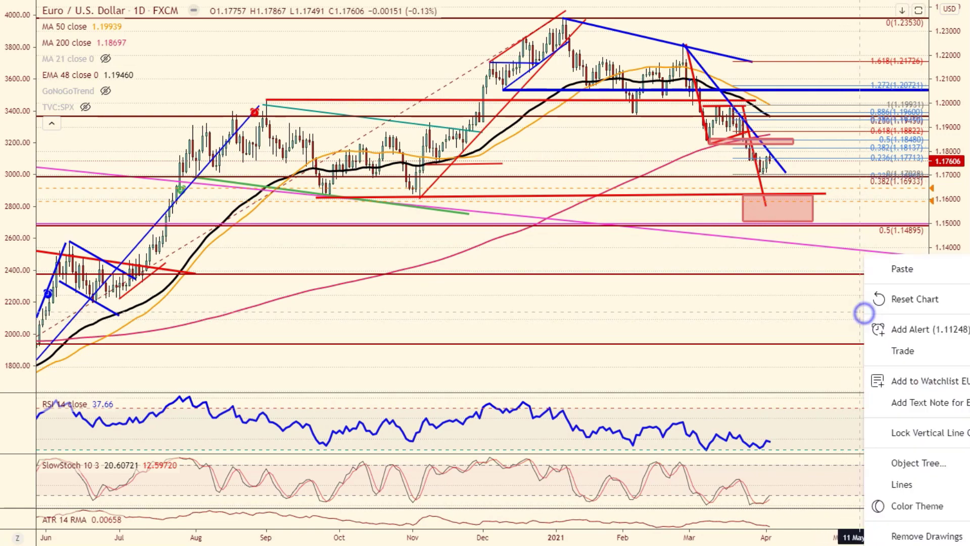
{"action": "left_click", "coordinate": [798, 316]}
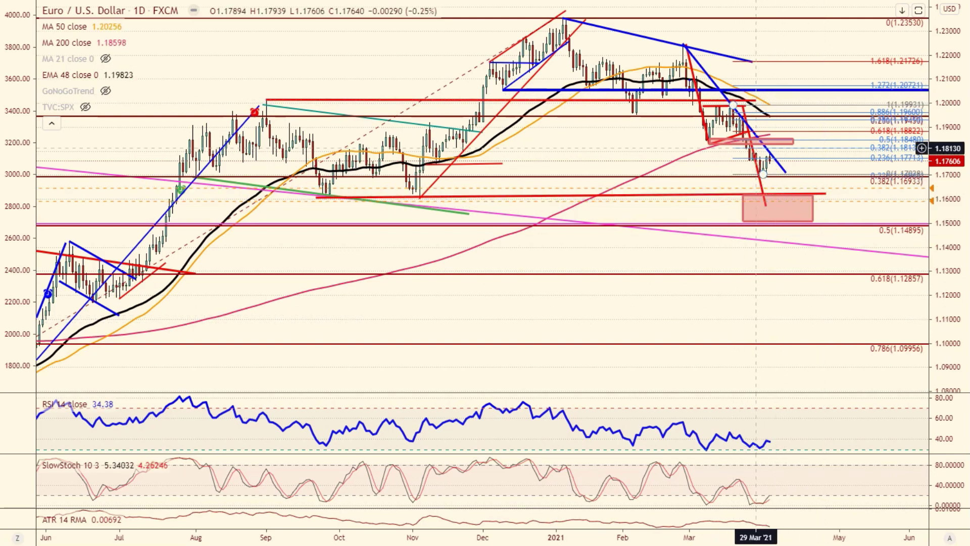
{"action": "scroll", "coordinate": [780, 238], "scroll_direction": "up", "scroll_amount": 3}
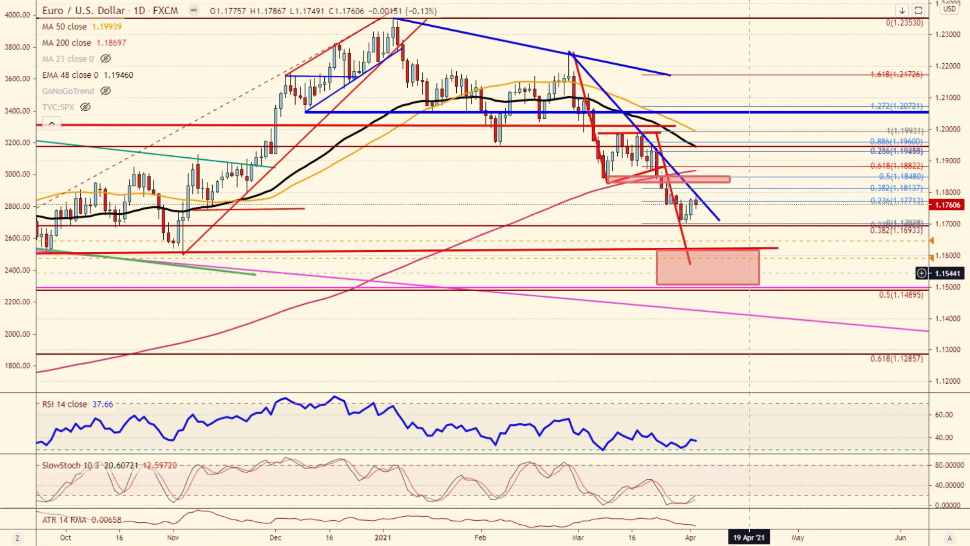
{"action": "scroll", "coordinate": [750, 269], "scroll_direction": "down", "scroll_amount": 3}
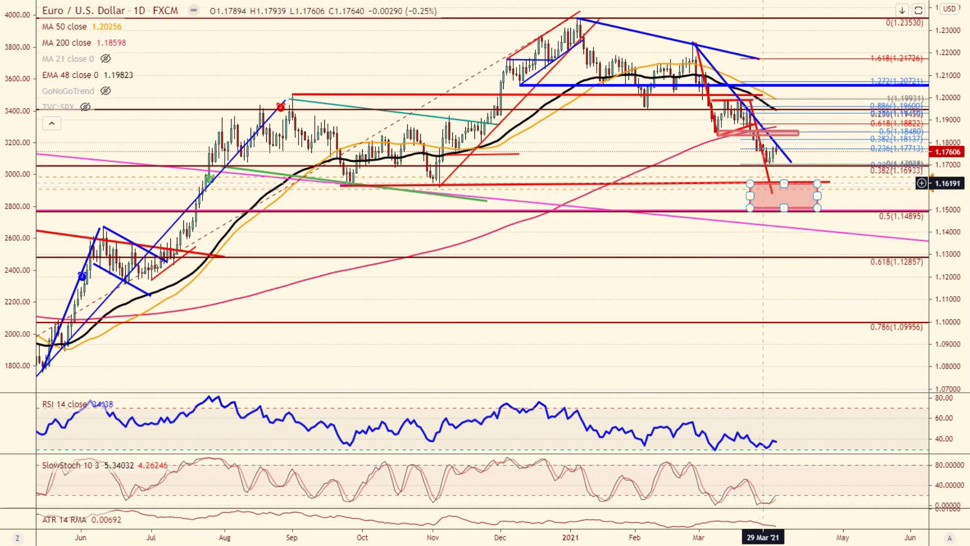
{"action": "scroll", "coordinate": [837, 206], "scroll_direction": "down", "scroll_amount": 3}
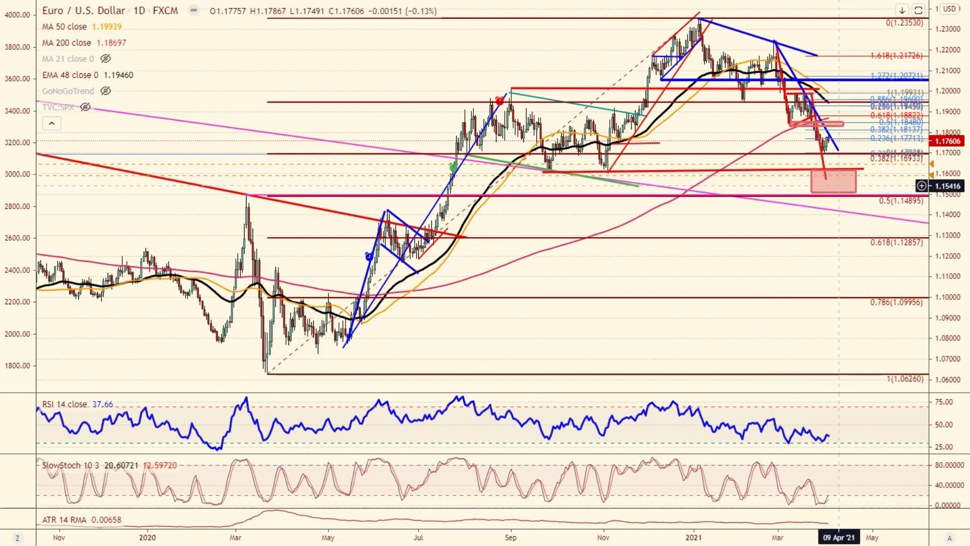
{"action": "left_click_drag", "start_coordinate": [856, 193], "coordinate": [881, 195]}
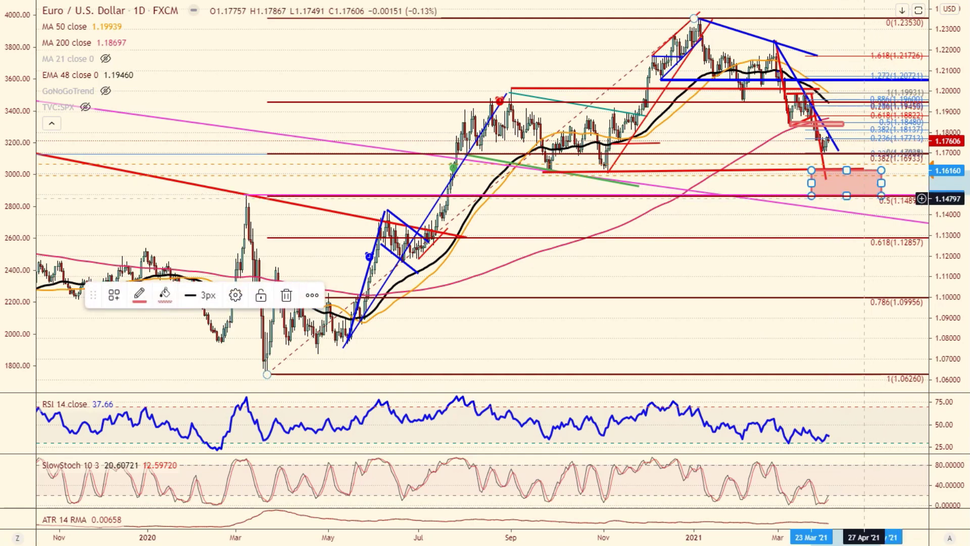
Add a price alert at 1.15912 and select the small pink zone near the 0.5 level.
{"action": "scroll", "coordinate": [833, 174], "scroll_direction": "up", "scroll_amount": 3}
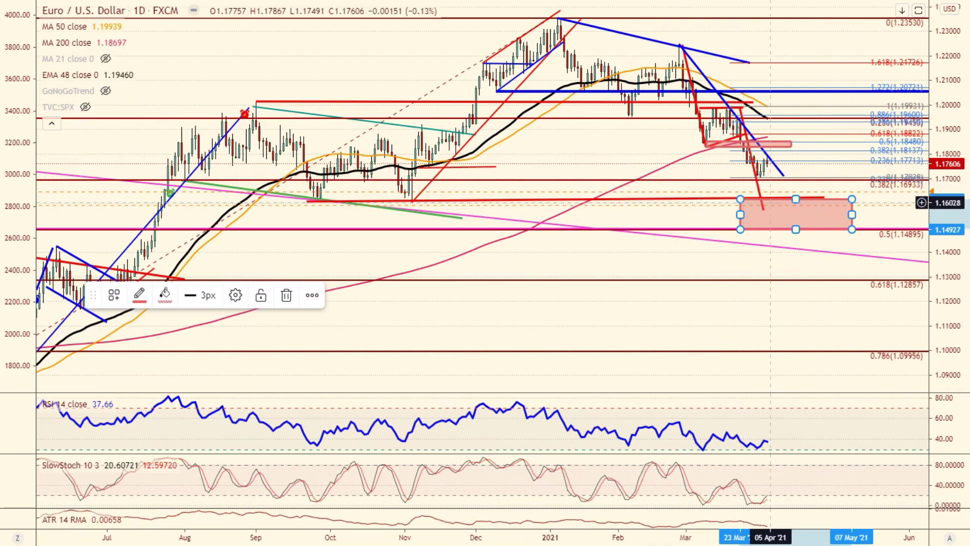
{"action": "key", "text": "alt+a"}
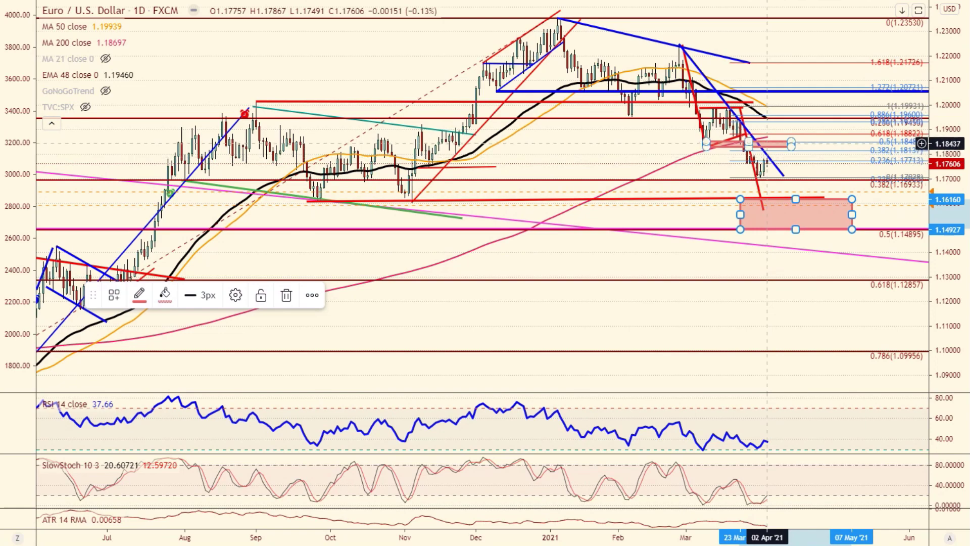
{"action": "left_click", "coordinate": [766, 146]}
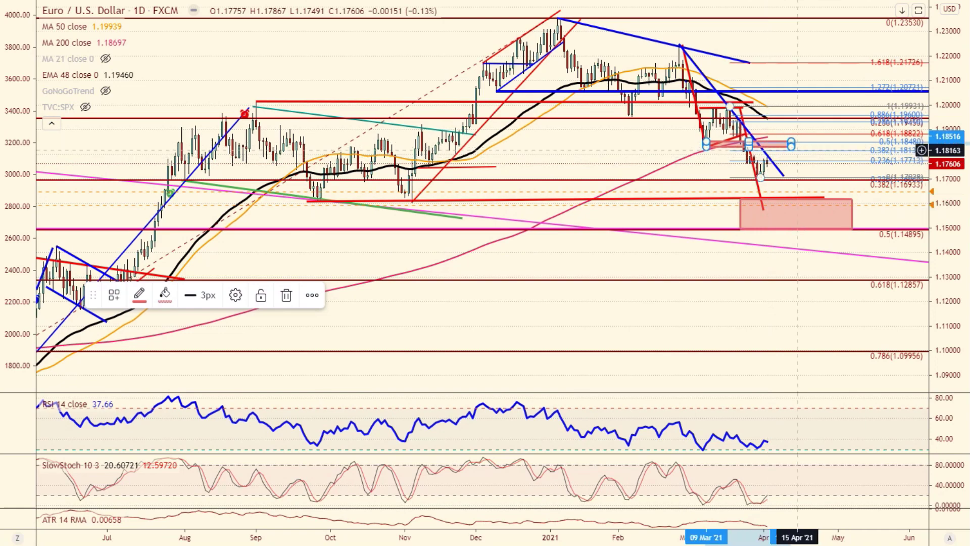
{"action": "scroll", "coordinate": [764, 157], "scroll_direction": "up", "scroll_amount": 3}
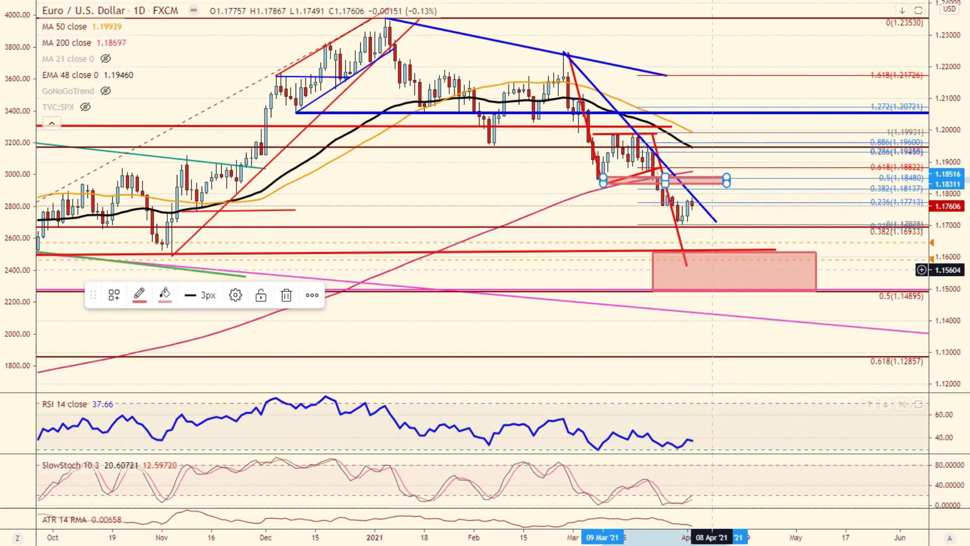
{"action": "scroll", "coordinate": [713, 269], "scroll_direction": "down", "scroll_amount": 3}
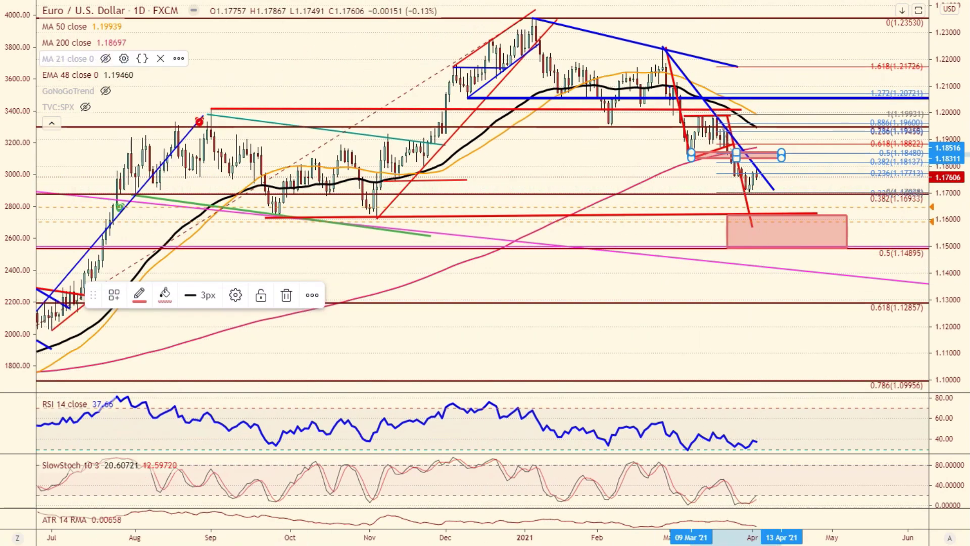
Draw a blue path from the recent low up to about 1.1827, then down to 1.169.
{"action": "left_click", "coordinate": [58, 36]}
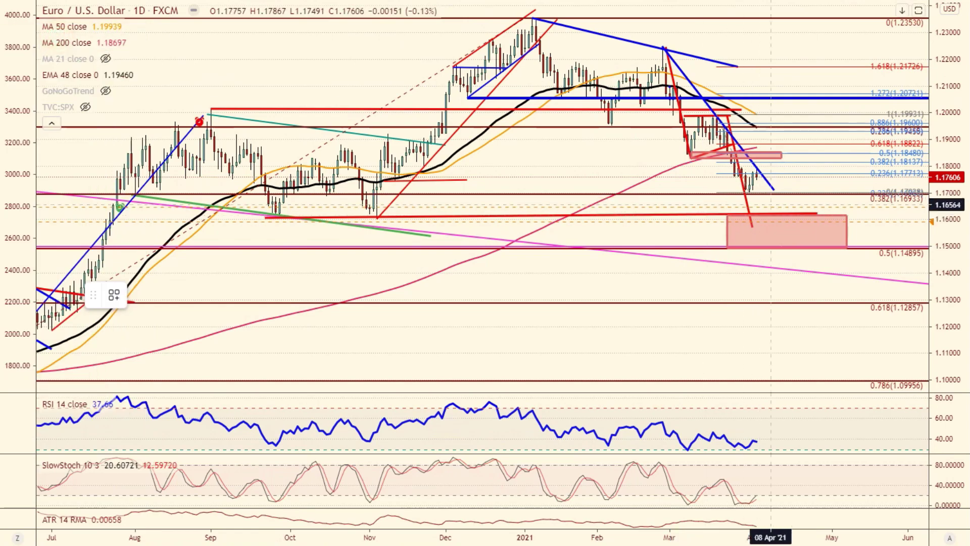
{"action": "left_click", "coordinate": [757, 176]}
{"action": "left_click", "coordinate": [771, 159]}
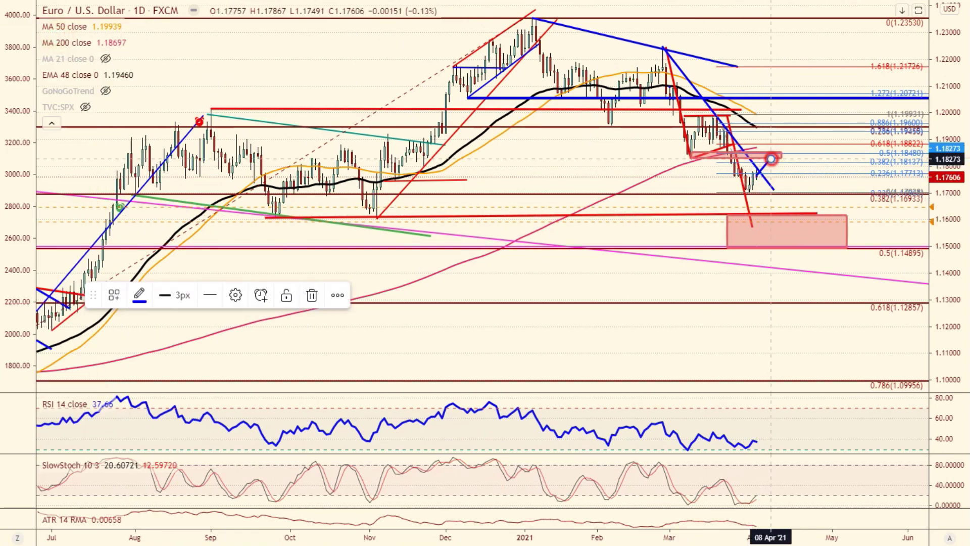
{"action": "left_click", "coordinate": [788, 196]}
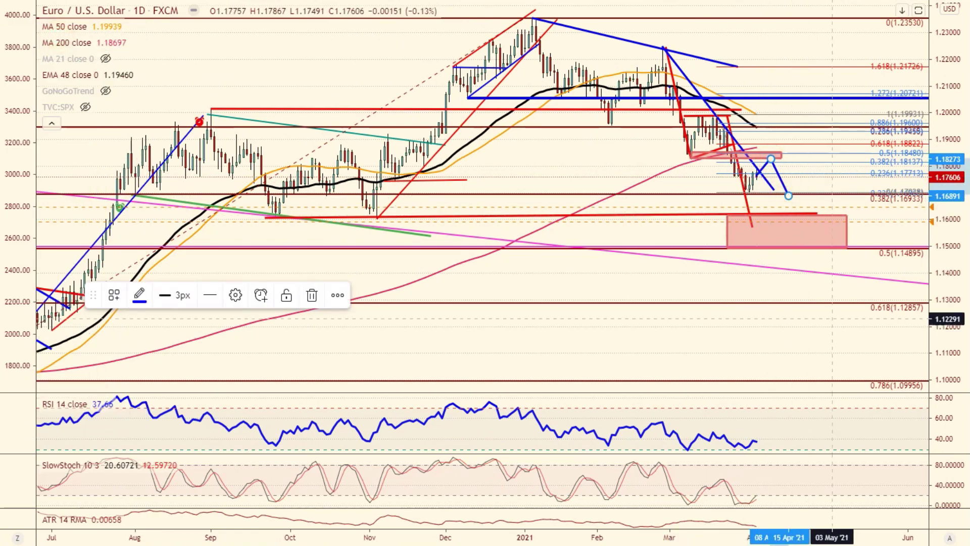
{"action": "scroll", "coordinate": [832, 319], "scroll_direction": "down", "scroll_amount": 3}
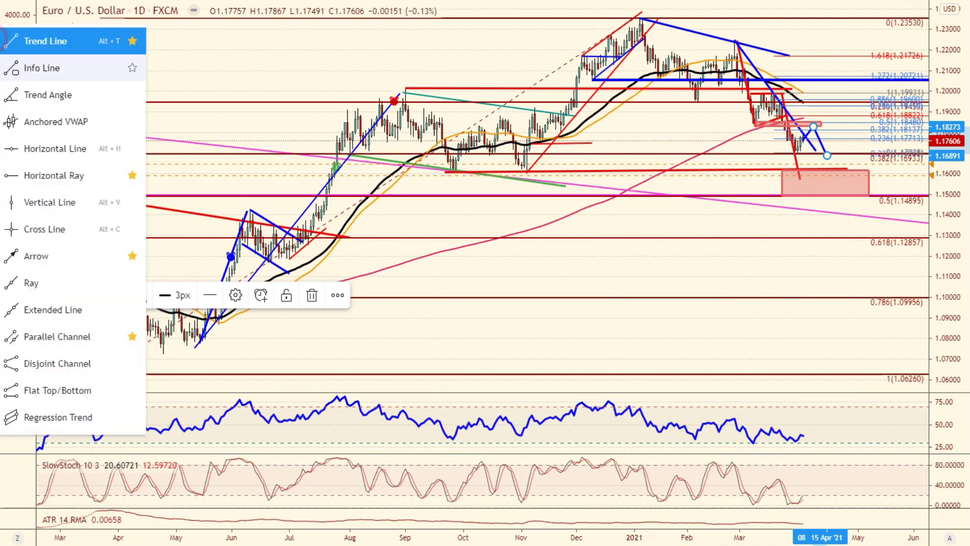
Add a red upward-pointing arrow above the projected path.
{"action": "left_click", "coordinate": [67, 260]}
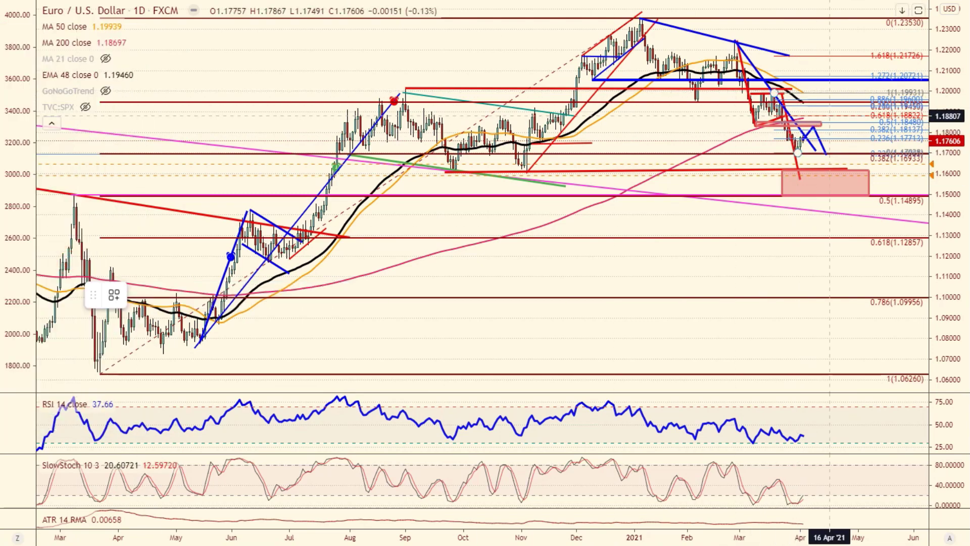
{"action": "left_click", "coordinate": [813, 116]}
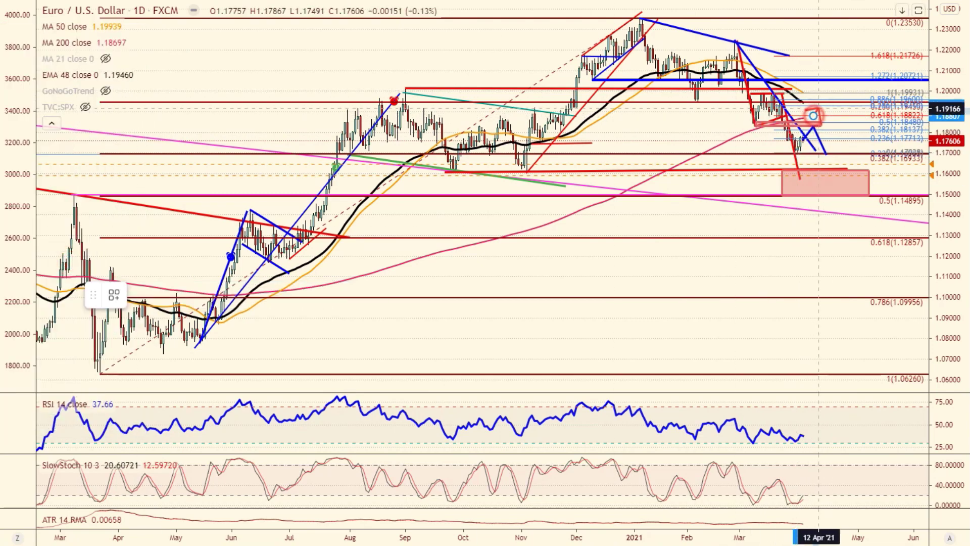
{"action": "left_click", "coordinate": [840, 86]}
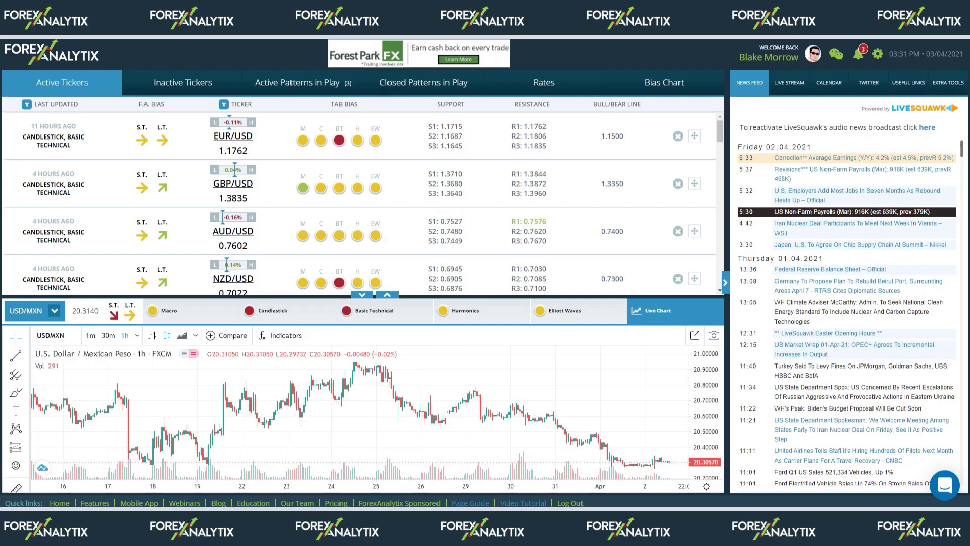
Collapse the Live Chart panel so Active Tickers lists USD/CHF, USD/CAD and USD/MXN.
{"action": "left_click", "coordinate": [362, 294]}
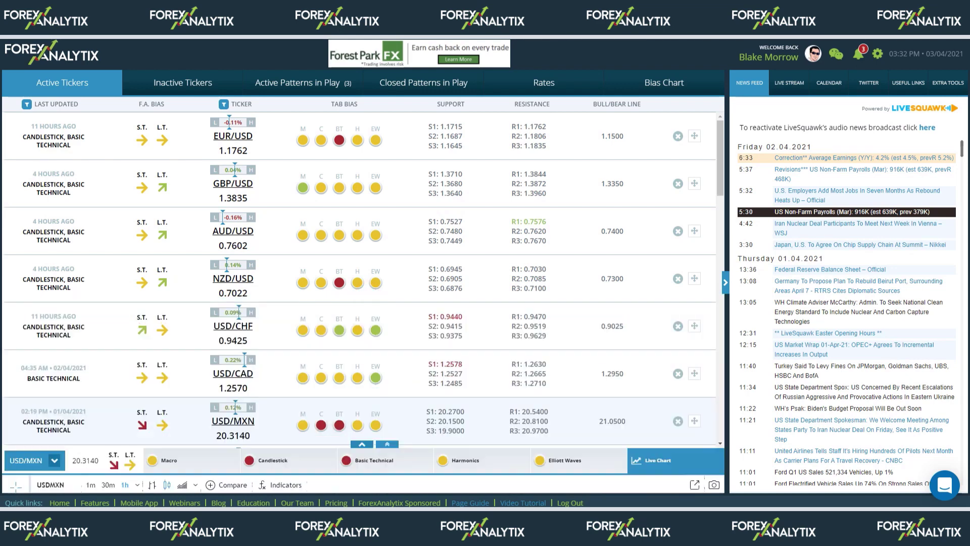